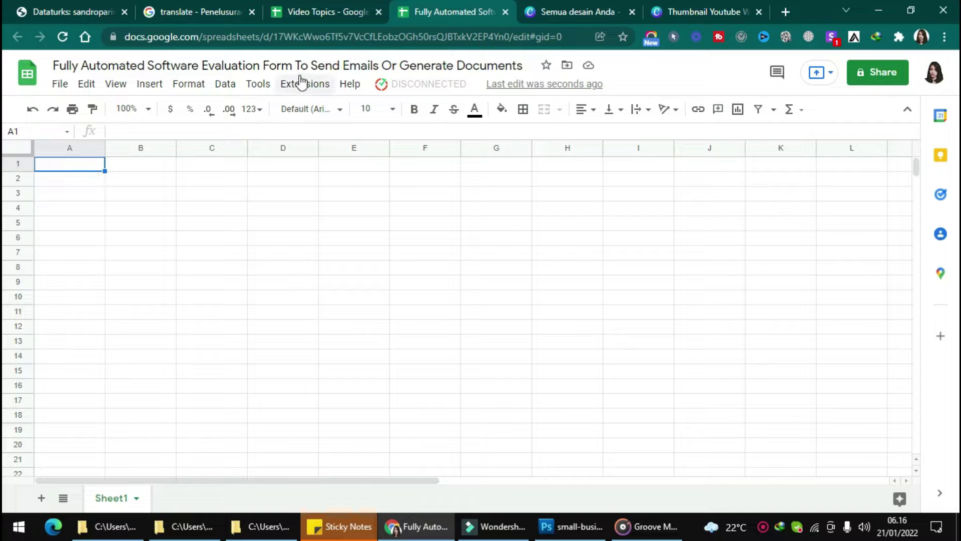
Find the Software Evaluation Form template in the Kulfi Forms add-on and load it into the spreadsheet.
{"action": "left_click", "coordinate": [304, 85]}
{"action": "mouse_move", "coordinate": [369, 233]}
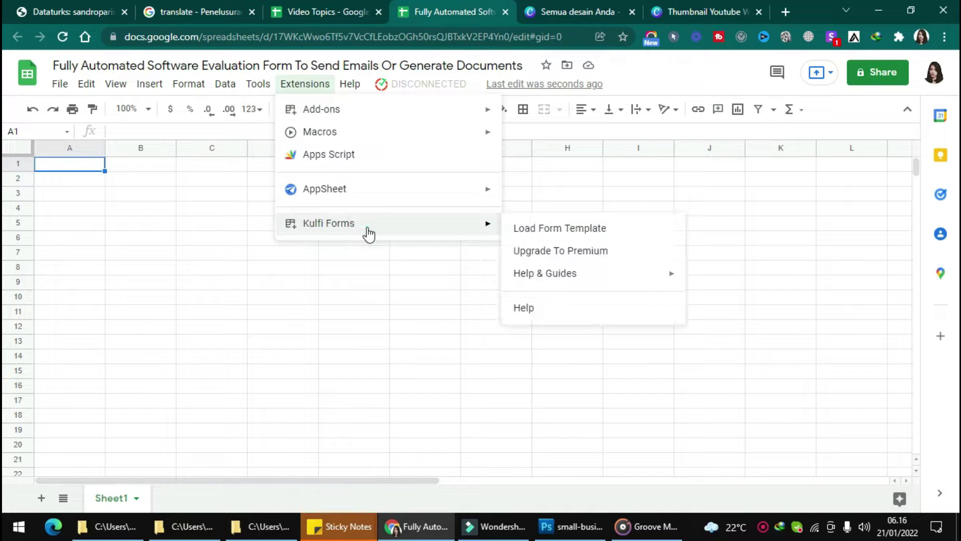
{"action": "left_click", "coordinate": [559, 230]}
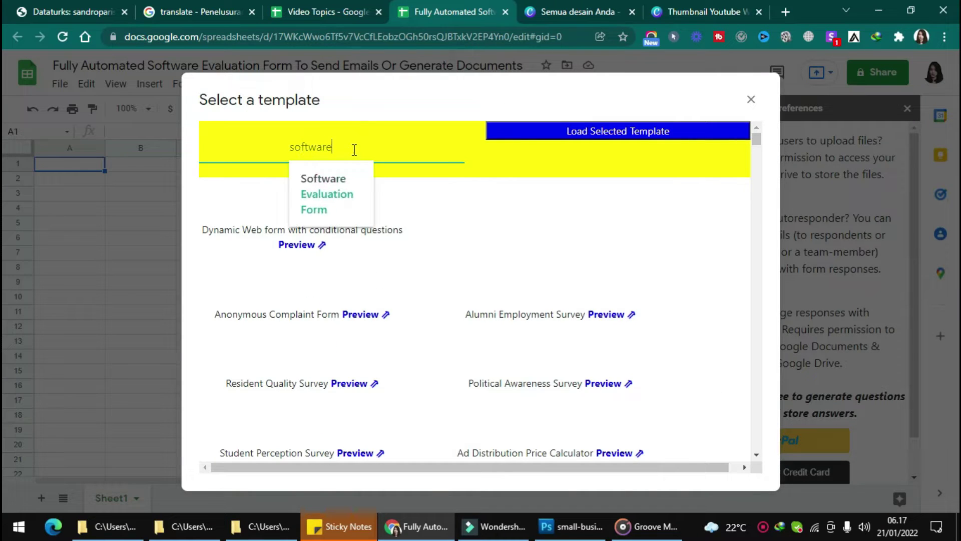
{"action": "left_click", "coordinate": [345, 187]}
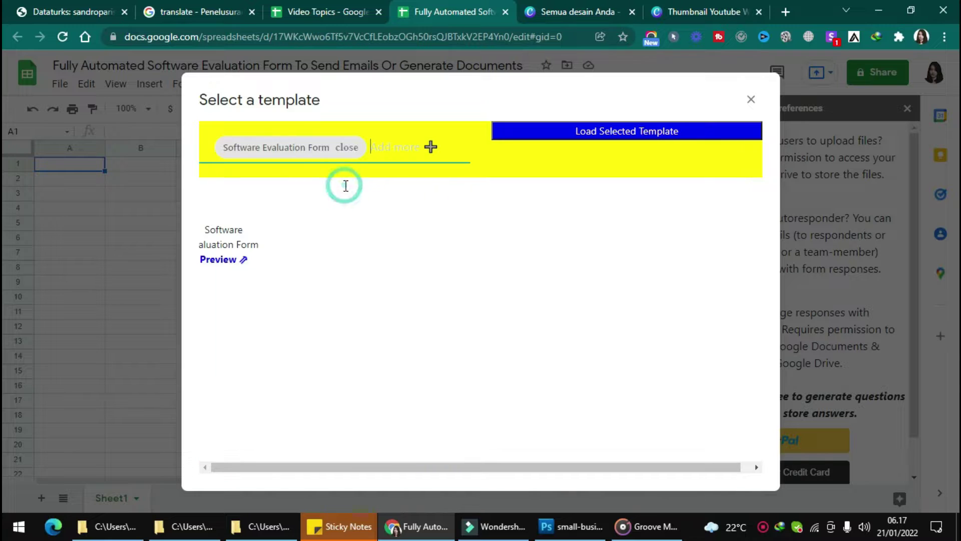
{"action": "left_click", "coordinate": [591, 133]}
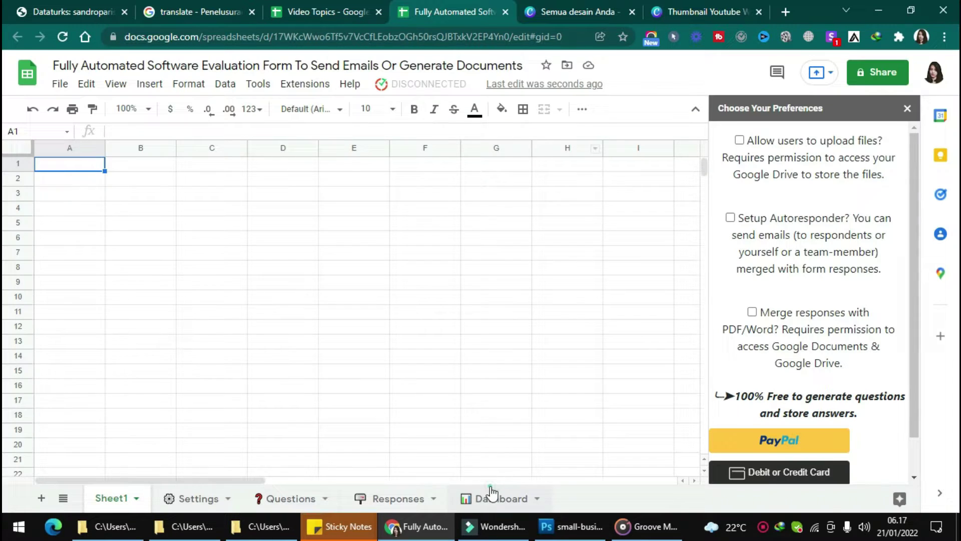
Look through the Dashboard, Responses, Questions and Settings sheets of the loaded template.
{"action": "left_click", "coordinate": [488, 498]}
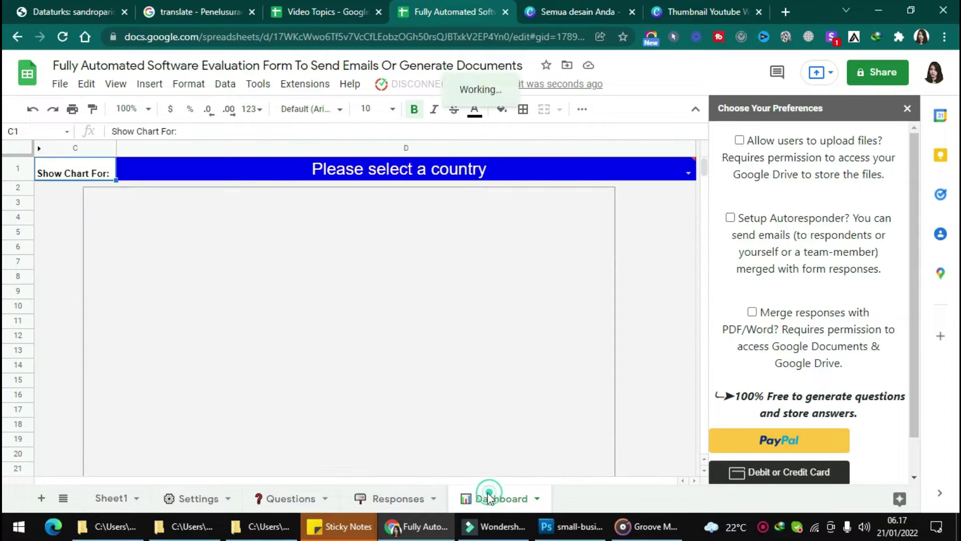
{"action": "left_click", "coordinate": [391, 499]}
{"action": "left_click", "coordinate": [278, 498]}
{"action": "left_click", "coordinate": [186, 498]}
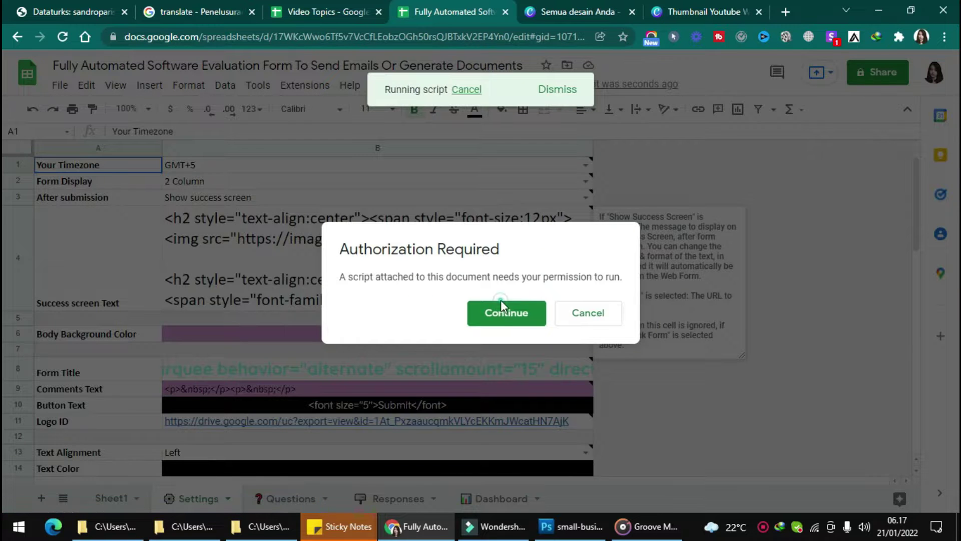
Authorize the Kulfi_Forms_ClientScript with the Google account, continuing past the unverified-app warning and allowing the requested access.
{"action": "left_click", "coordinate": [502, 312]}
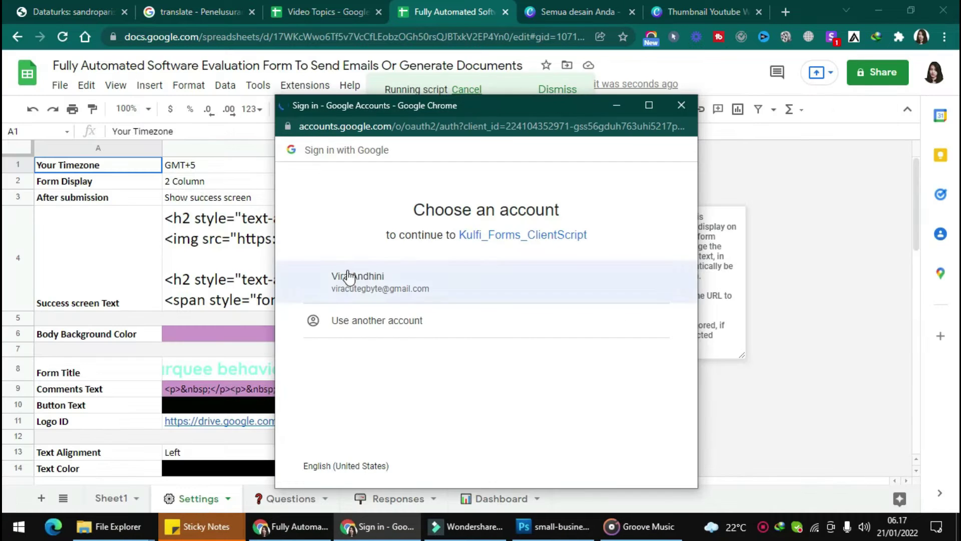
{"action": "left_click", "coordinate": [343, 278]}
{"action": "scroll", "coordinate": [349, 407], "scroll_direction": "down", "scroll_amount": 1}
{"action": "left_click", "coordinate": [336, 416]}
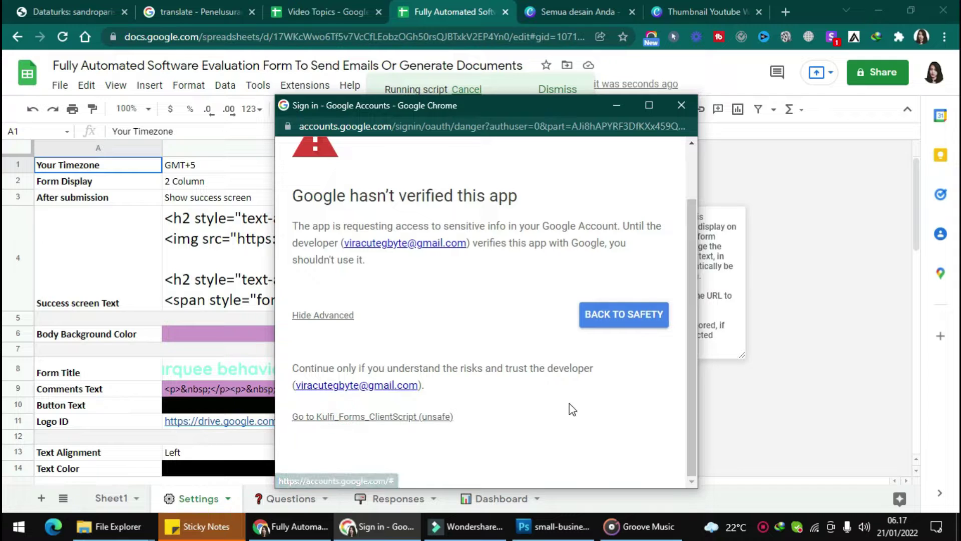
{"action": "scroll", "coordinate": [608, 396], "scroll_direction": "down", "scroll_amount": 3}
{"action": "left_click", "coordinate": [608, 398]}
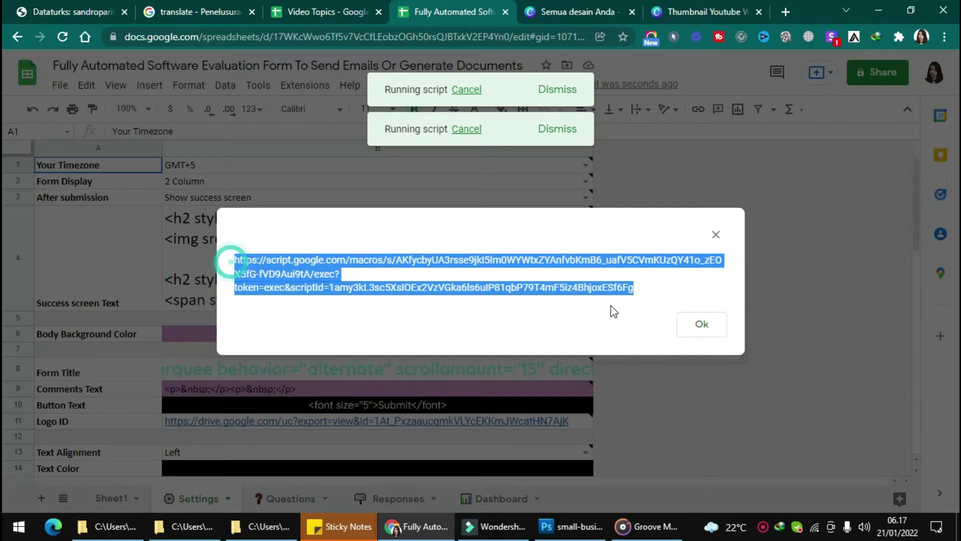
Open the generated web form link in a new browser tab and look through the form's questions.
{"action": "key", "text": "ctrl+t"}
{"action": "key", "text": "ctrl+v"}
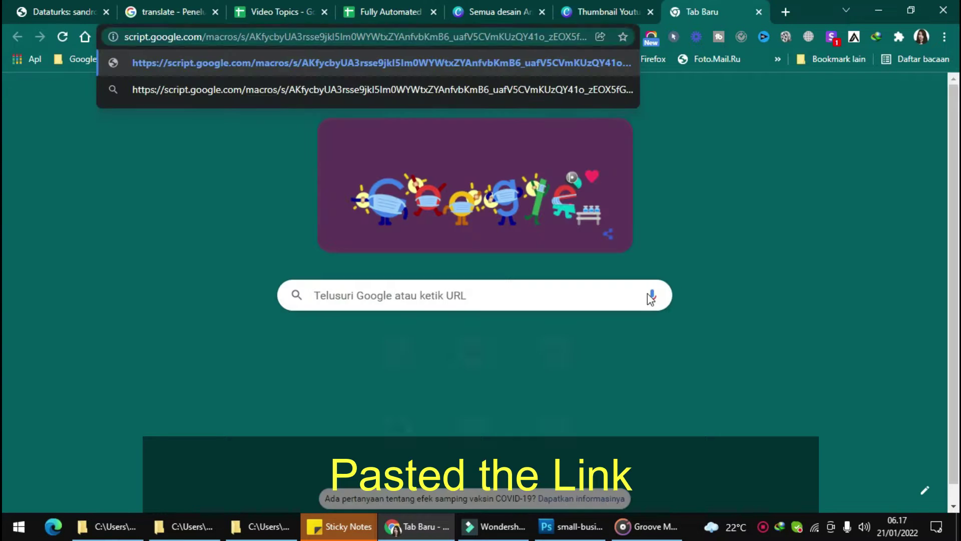
{"action": "key", "text": "Return"}
{"action": "scroll", "coordinate": [677, 315], "scroll_direction": "down", "scroll_amount": 10}
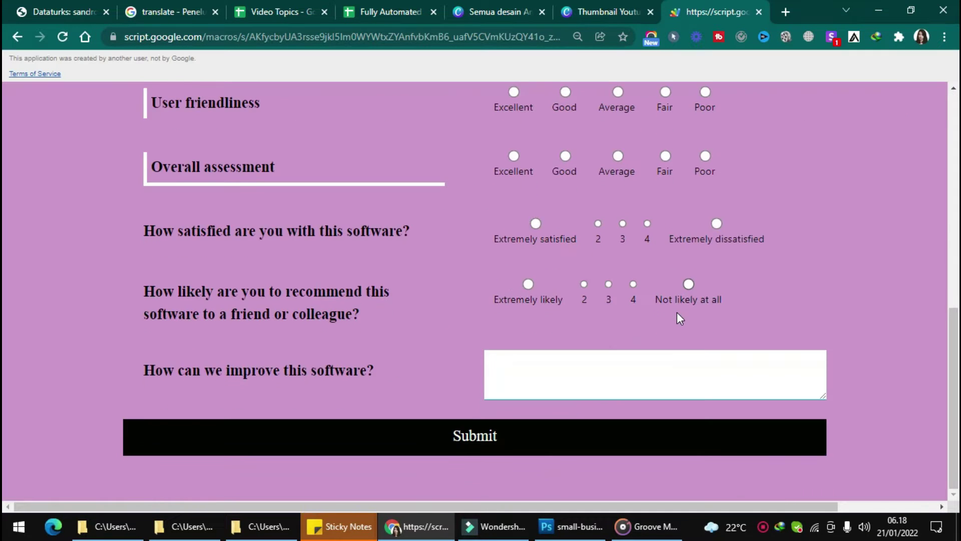
{"action": "scroll", "coordinate": [677, 314], "scroll_direction": "up", "scroll_amount": 10}
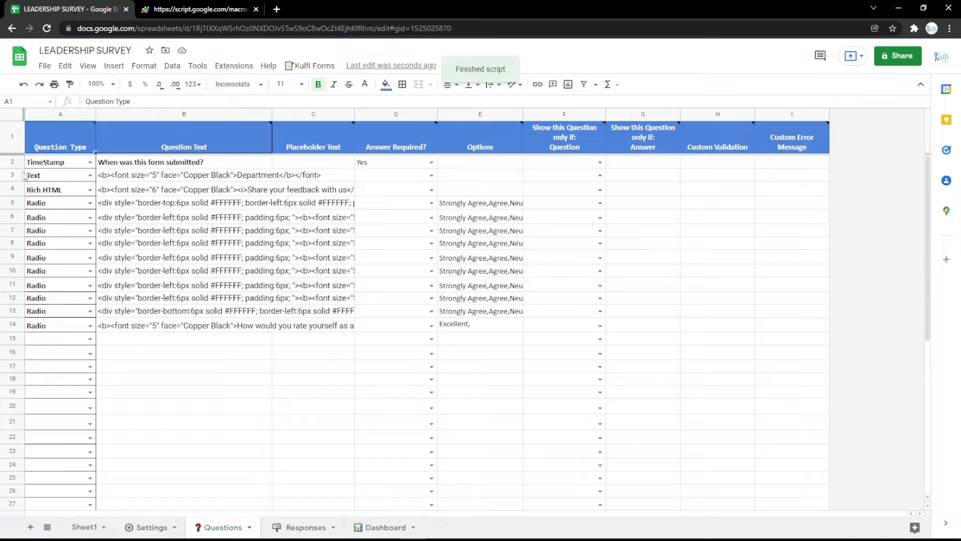
Insert a row above the Department question in the LEADERSHIP SURVEY's Questions sheet and set its question type to Text.
{"action": "left_click", "coordinate": [15, 178]}
{"action": "right_click", "coordinate": [15, 178]}
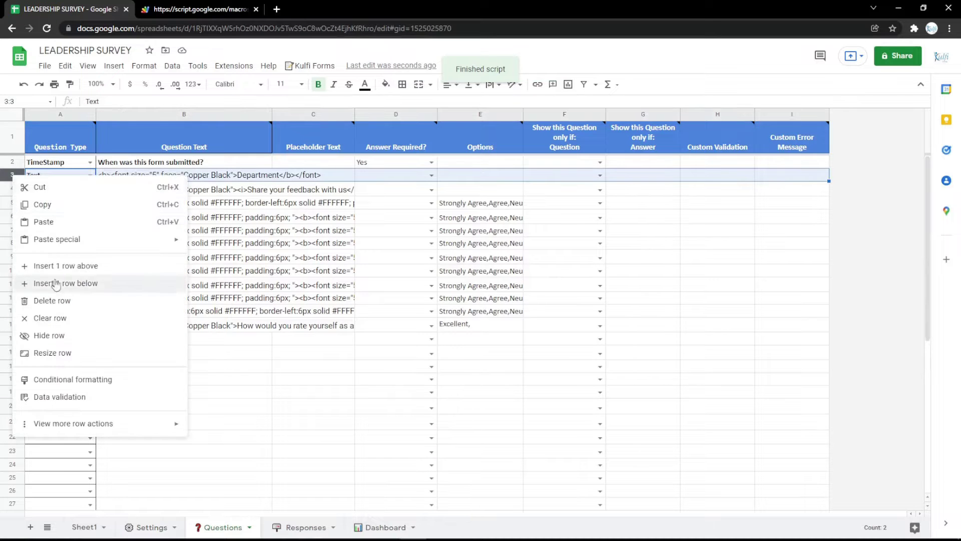
{"action": "left_click", "coordinate": [52, 264]}
{"action": "left_click", "coordinate": [91, 175]}
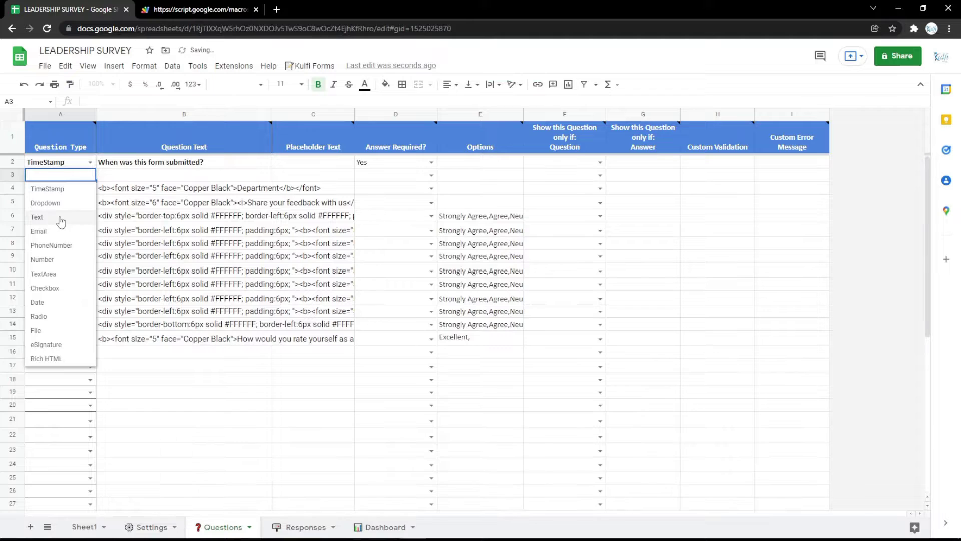
{"action": "left_click", "coordinate": [60, 220]}
Copy the Department question's formatted text into the new row with the label Name, and reload the web form.
{"action": "left_click", "coordinate": [163, 189]}
{"action": "key", "text": "ctrl+c"}
{"action": "left_click", "coordinate": [166, 175]}
{"action": "key", "text": "ctrl+v"}
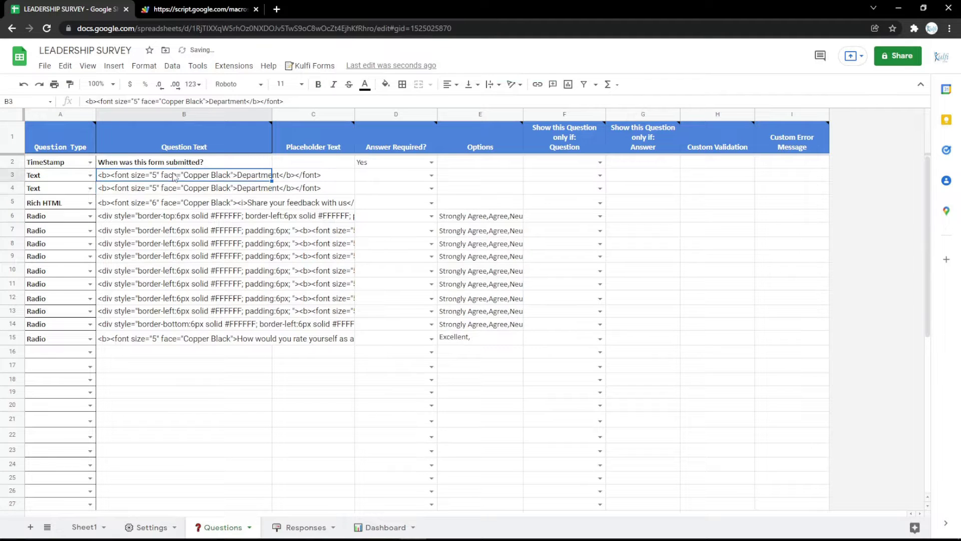
{"action": "double_click", "coordinate": [248, 176]}
{"action": "type", "text": "Nam"}
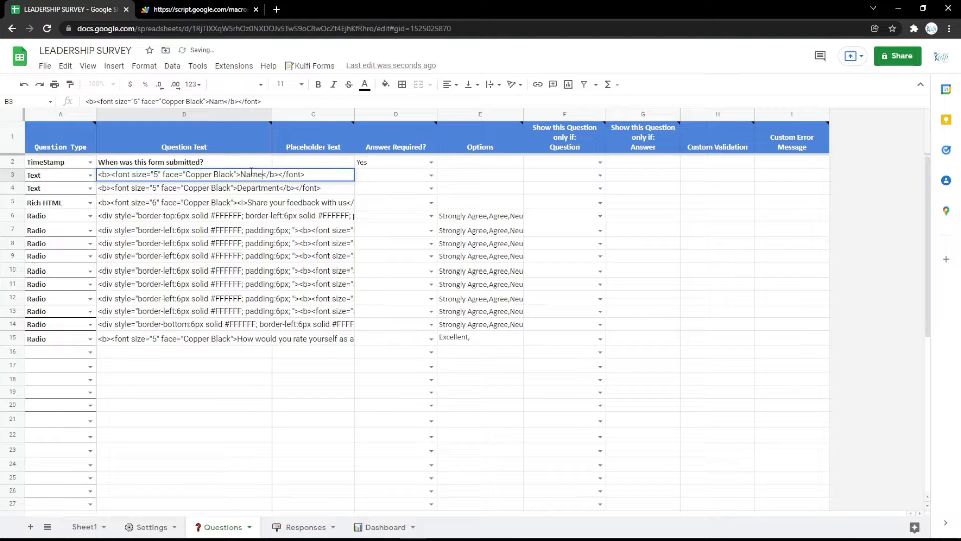
{"action": "type", "text": "e"}
{"action": "key", "text": "Return"}
{"action": "left_click", "coordinate": [200, 9]}
{"action": "key", "text": "F5"}
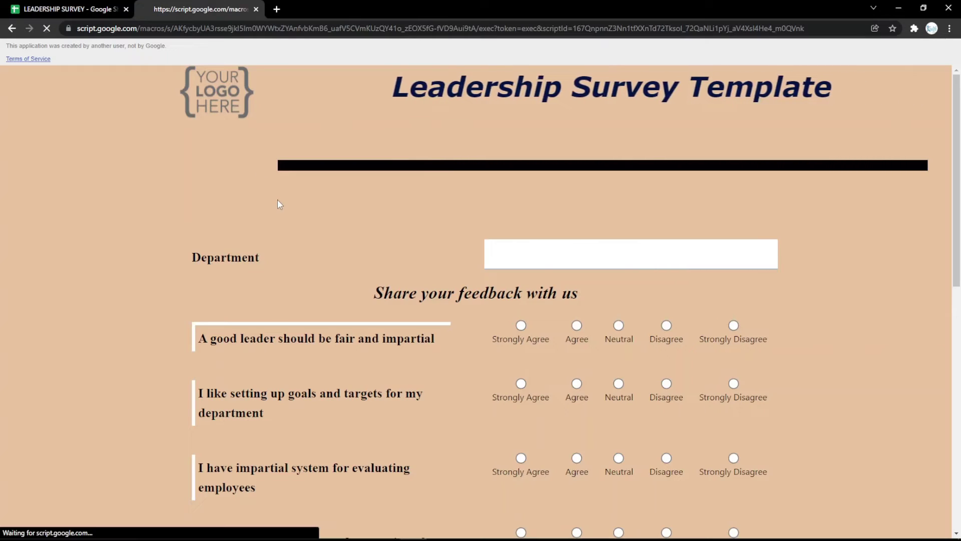
Change the row 3 question to the Email type with the label Email, and reload the web form.
{"action": "left_click", "coordinate": [80, 10]}
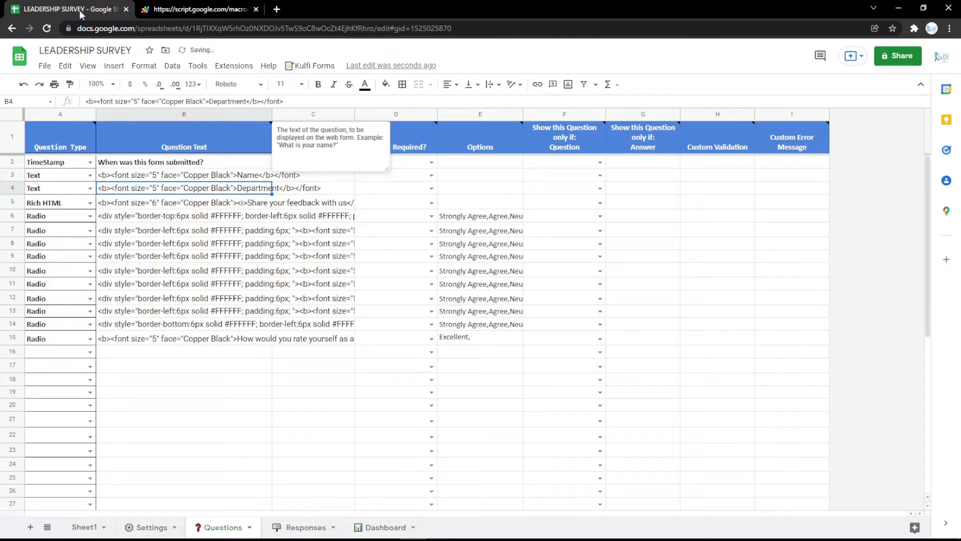
{"action": "left_click", "coordinate": [89, 175]}
{"action": "left_click", "coordinate": [54, 234]}
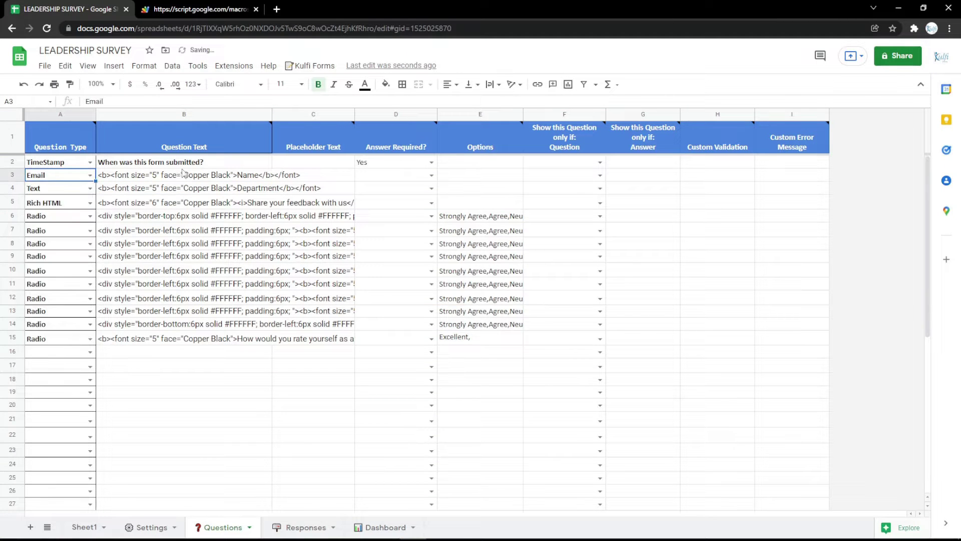
{"action": "double_click", "coordinate": [260, 174]}
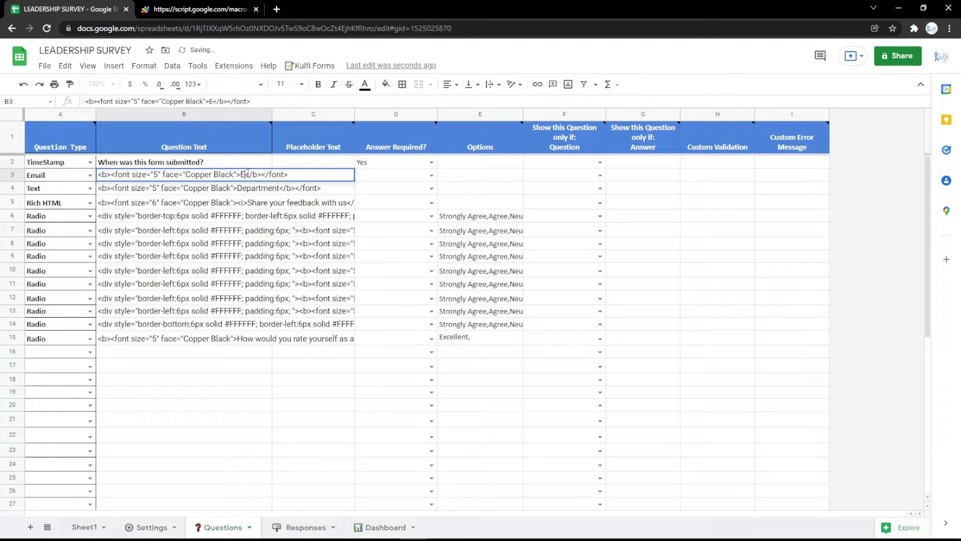
{"action": "type", "text": "l"}
{"action": "key", "text": "Return"}
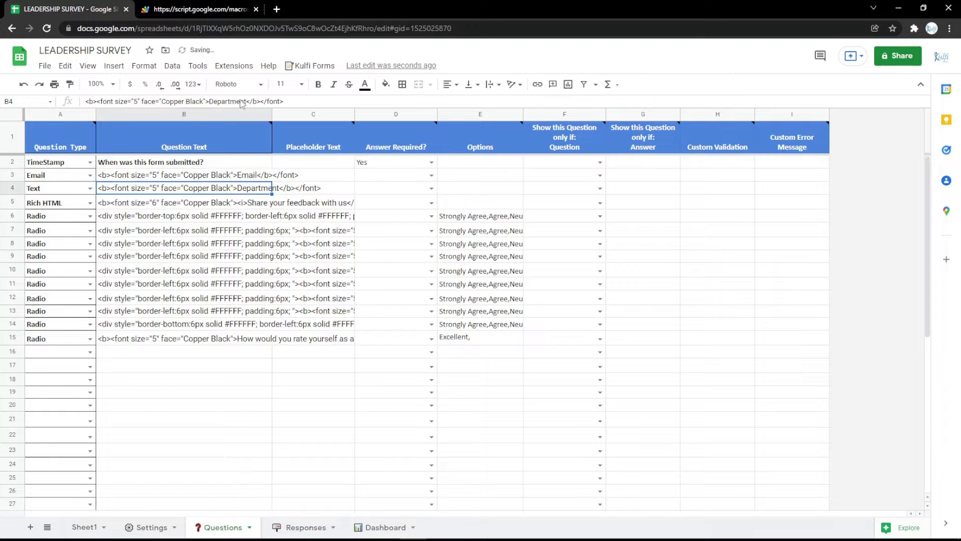
{"action": "key", "text": "ctrl+Tab"}
{"action": "key", "text": "F5"}
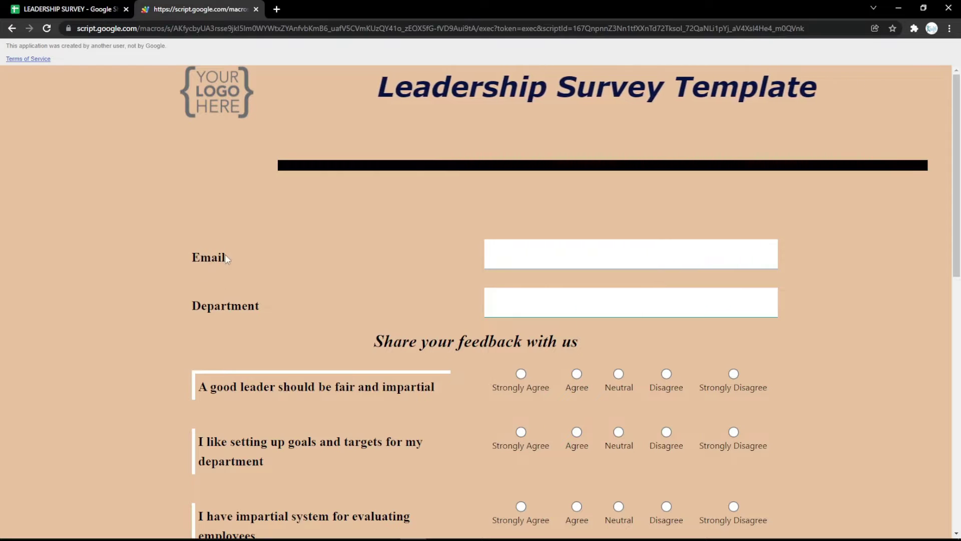
Change the row 3 question to the PhoneNumber type with the label Phone Number, and reload the web form.
{"action": "left_click", "coordinate": [105, 4]}
{"action": "left_click", "coordinate": [90, 174]}
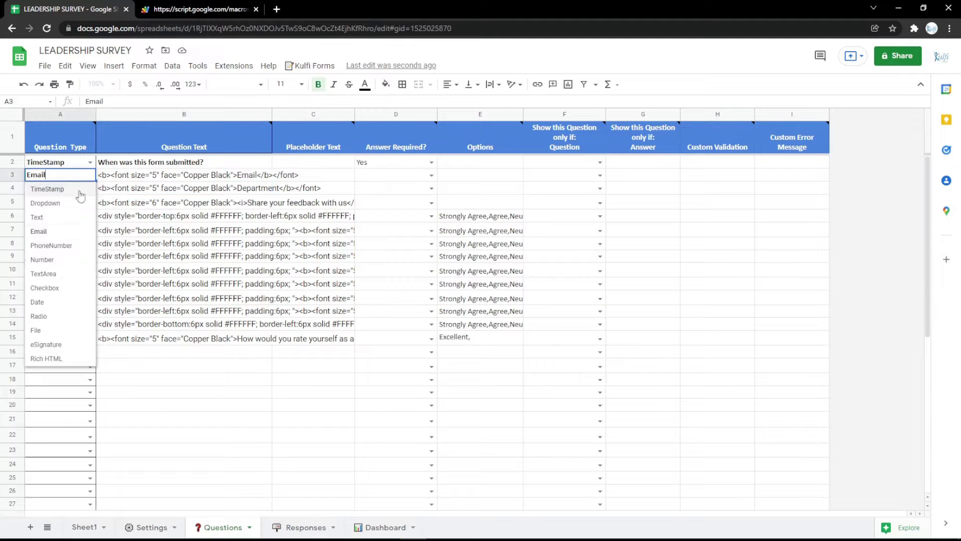
{"action": "left_click", "coordinate": [47, 245]}
{"action": "left_click", "coordinate": [209, 179]}
{"action": "double_click", "coordinate": [255, 175]}
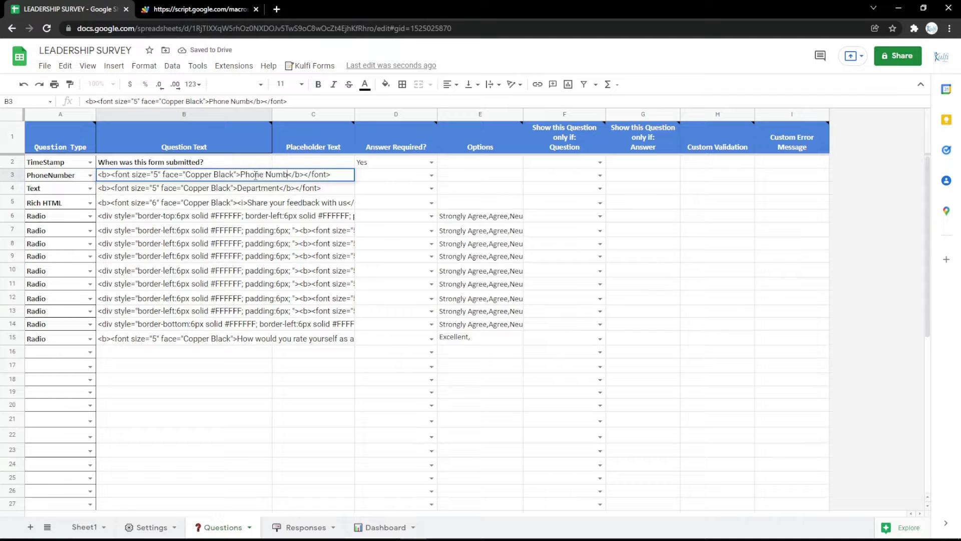
{"action": "key", "text": "Return"}
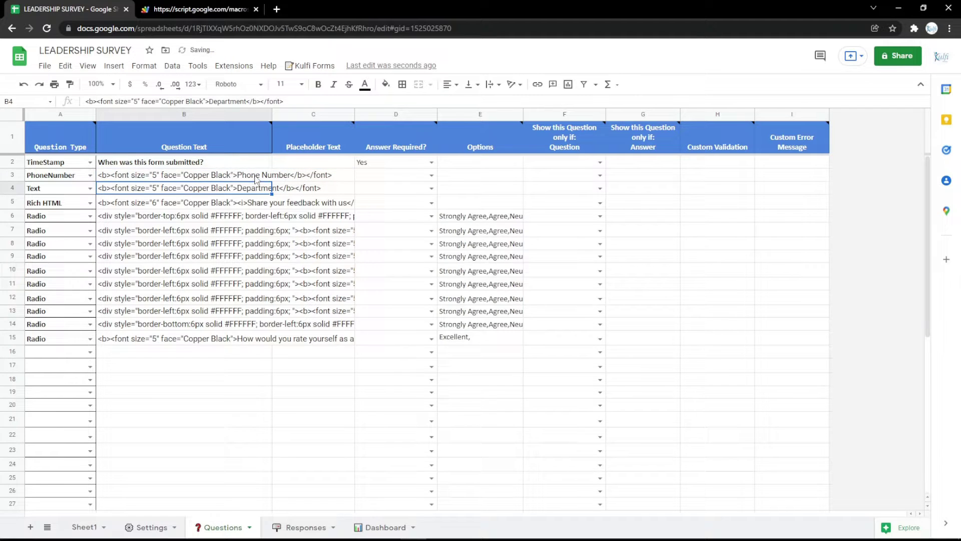
{"action": "left_click", "coordinate": [201, 9]}
{"action": "key", "text": "F5"}
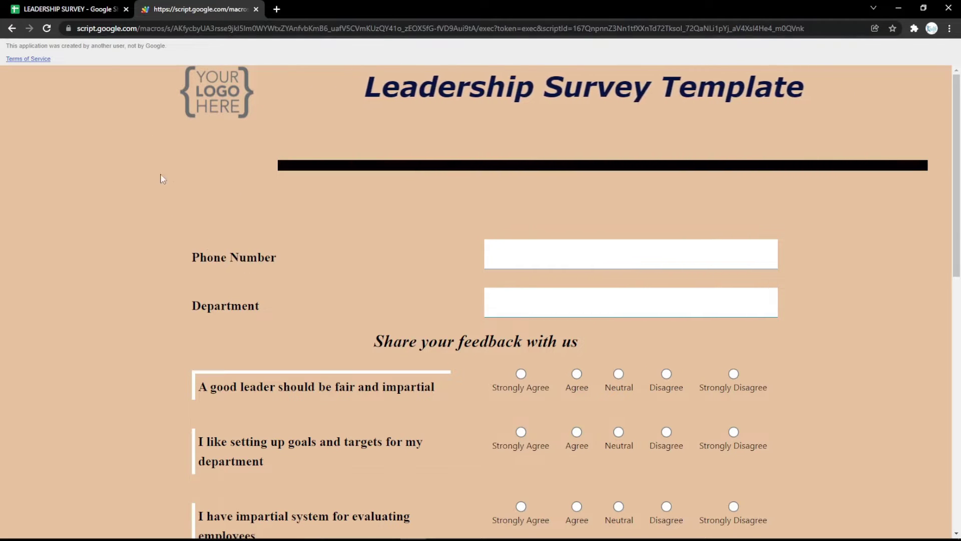
Change the row 3 question to the TextArea type with the label Address, and reload the web form.
{"action": "key", "text": "ctrl+1"}
{"action": "left_click", "coordinate": [90, 175]}
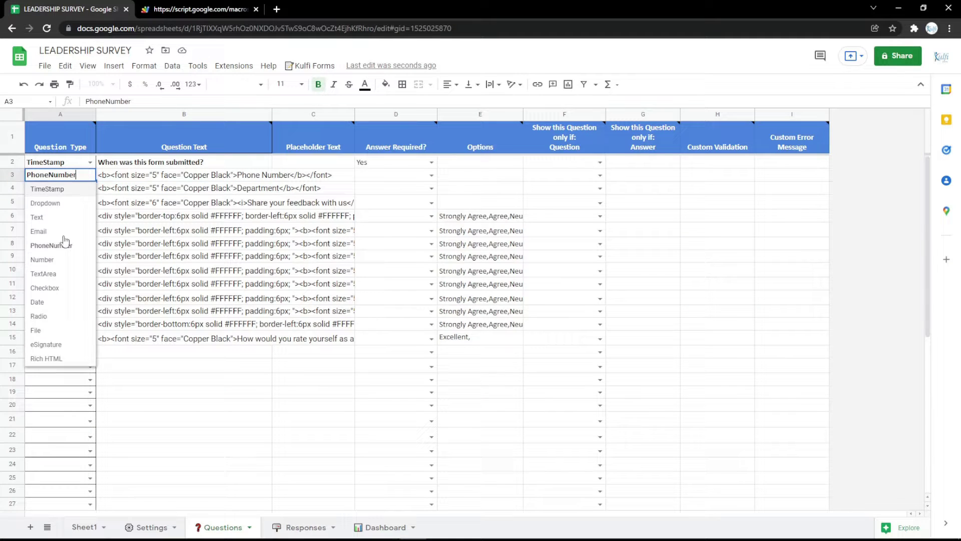
{"action": "left_click", "coordinate": [57, 261]}
{"action": "left_click", "coordinate": [90, 176]}
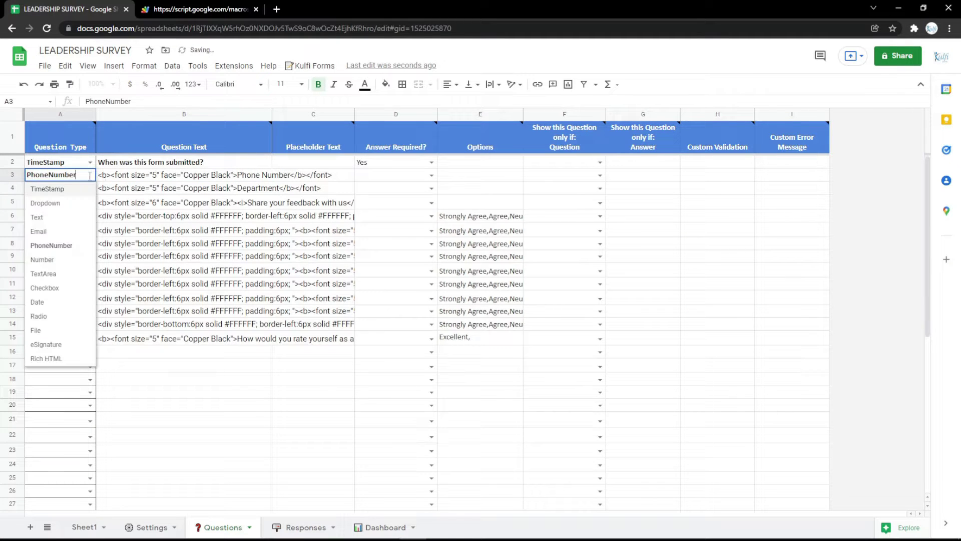
{"action": "left_click", "coordinate": [74, 275]}
{"action": "double_click", "coordinate": [247, 171]}
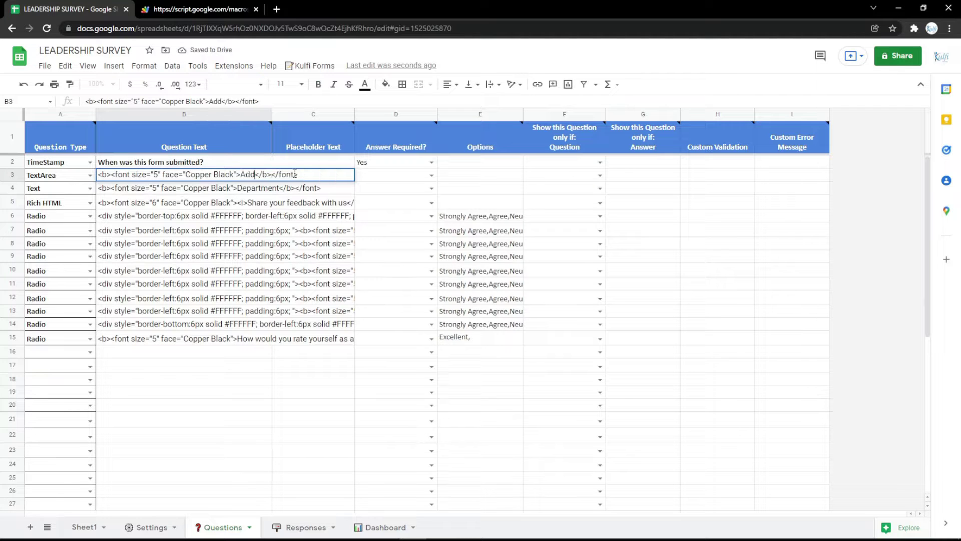
{"action": "type", "text": "s"}
{"action": "key", "text": "Return"}
{"action": "left_click", "coordinate": [200, 9]}
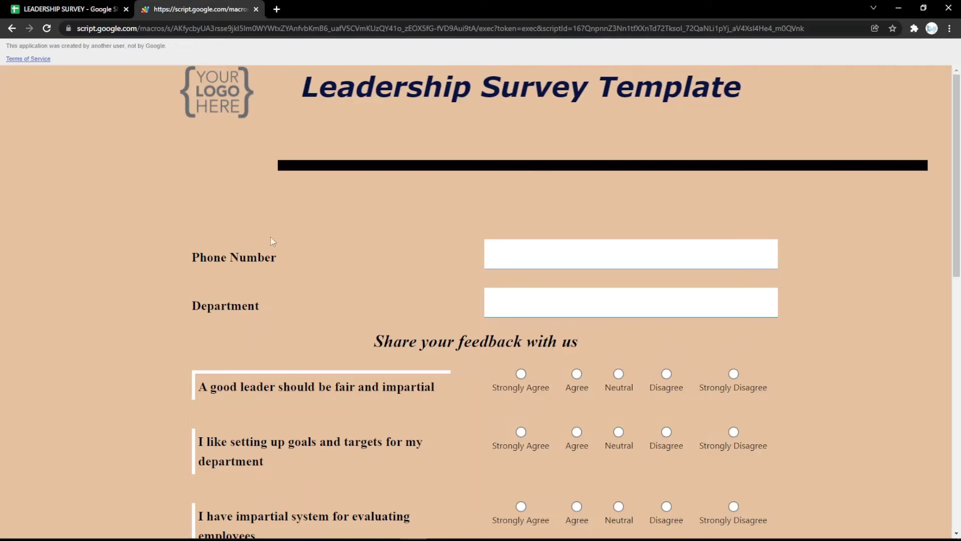
{"action": "key", "text": "F5"}
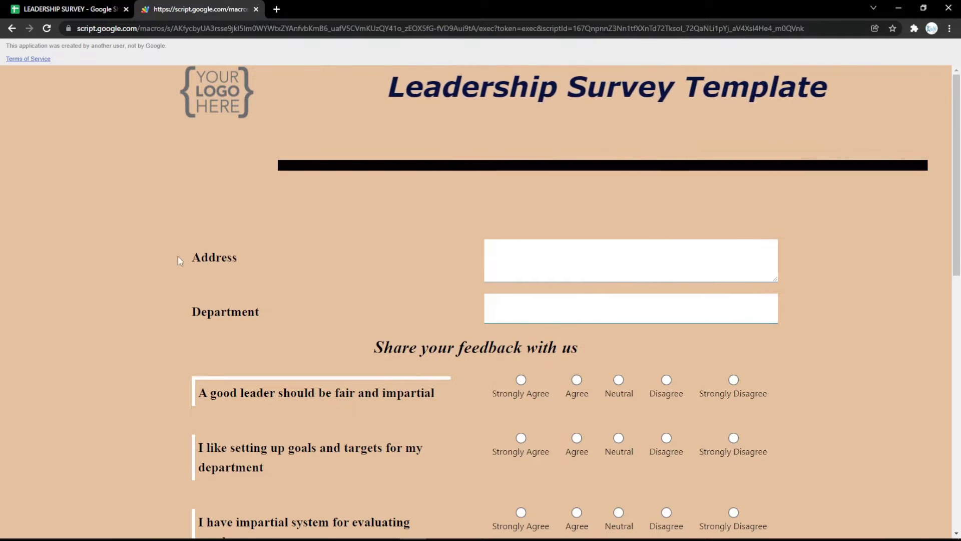
Set the row 3 question type to Checkbox in the Questions sheet.
{"action": "left_click", "coordinate": [54, 11]}
{"action": "left_click", "coordinate": [91, 175]}
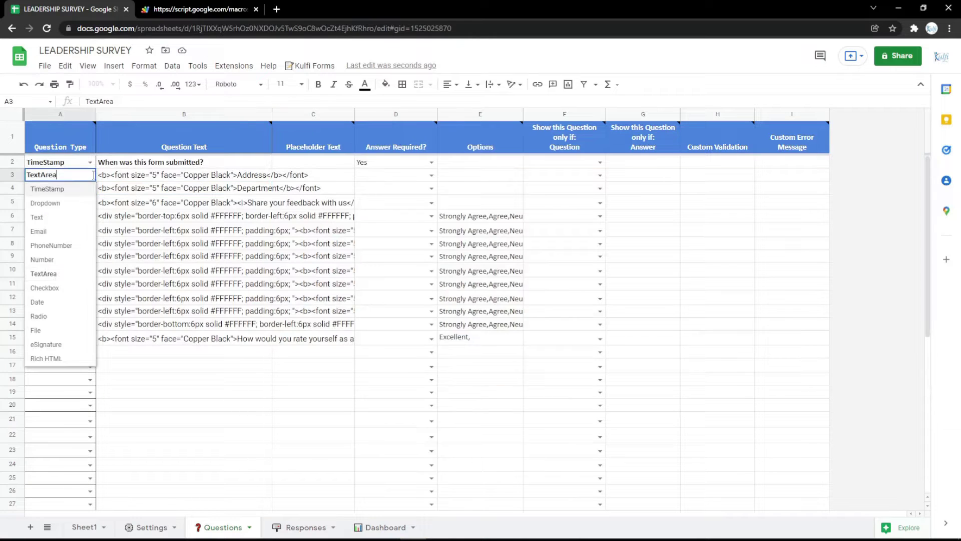
{"action": "left_click", "coordinate": [60, 288]}
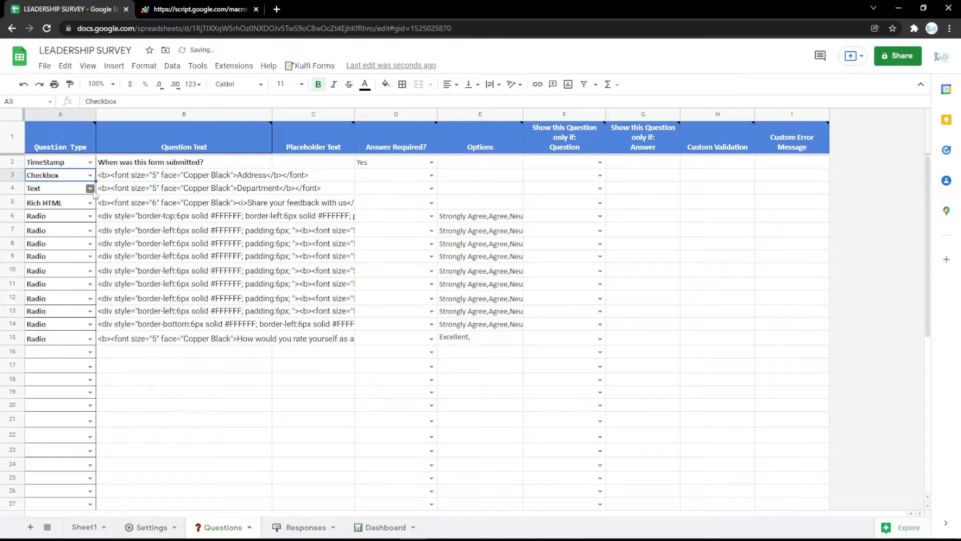
Change the row 3 question to the Date type with the label Date, and reload the web form.
{"action": "left_click", "coordinate": [90, 174]}
{"action": "left_click", "coordinate": [46, 300]}
{"action": "left_click", "coordinate": [207, 179]}
{"action": "double_click", "coordinate": [250, 174]}
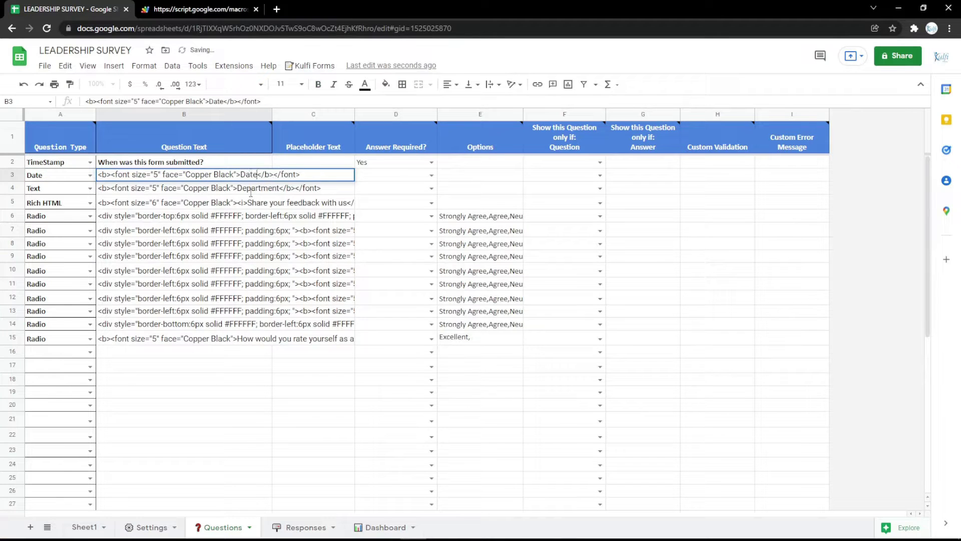
{"action": "left_click", "coordinate": [248, 229]}
{"action": "key", "text": "ctrl+Tab"}
{"action": "key", "text": "F5"}
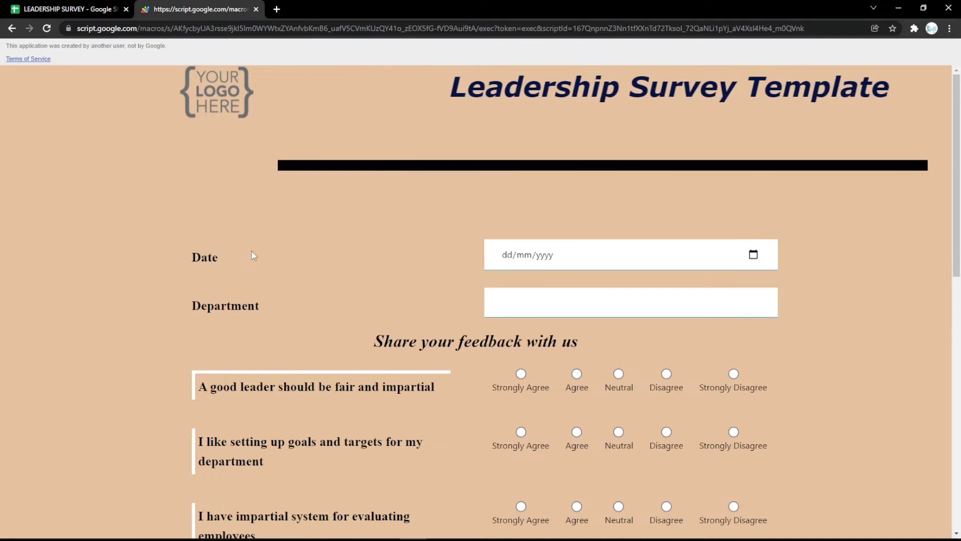
Open and close the date picker of the Date question in the web form, and return to the Questions sheet.
{"action": "left_click", "coordinate": [753, 254]}
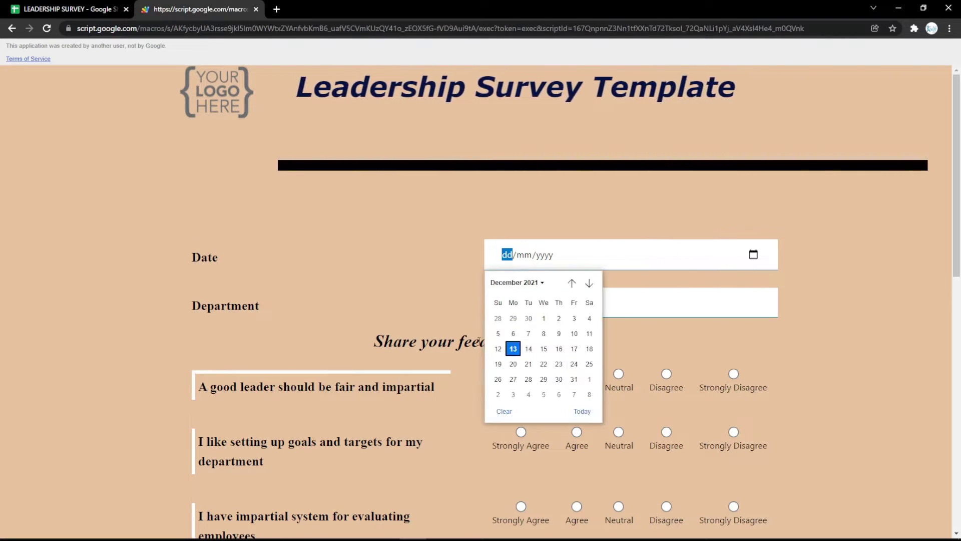
{"action": "key", "text": "Escape"}
{"action": "left_click", "coordinate": [3, 6]}
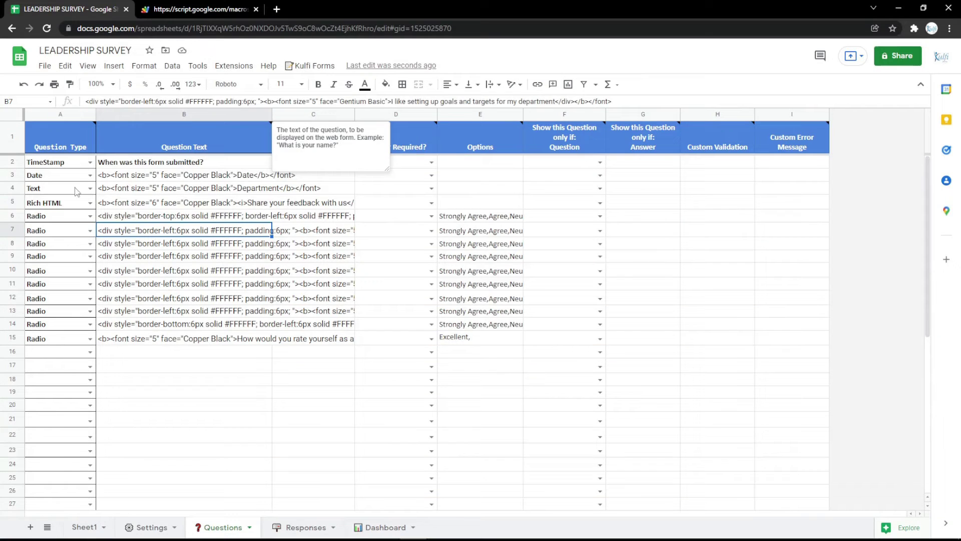
Change the row 3 question to the Radio type with the label Gender in the Questions sheet.
{"action": "left_click", "coordinate": [90, 175]}
{"action": "left_click", "coordinate": [44, 311]}
{"action": "left_click", "coordinate": [191, 179]}
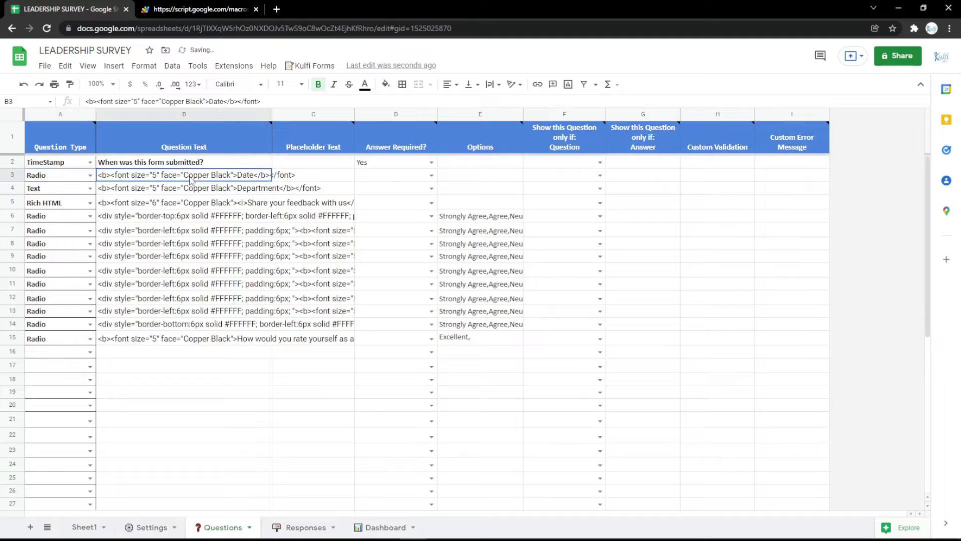
{"action": "double_click", "coordinate": [272, 173]}
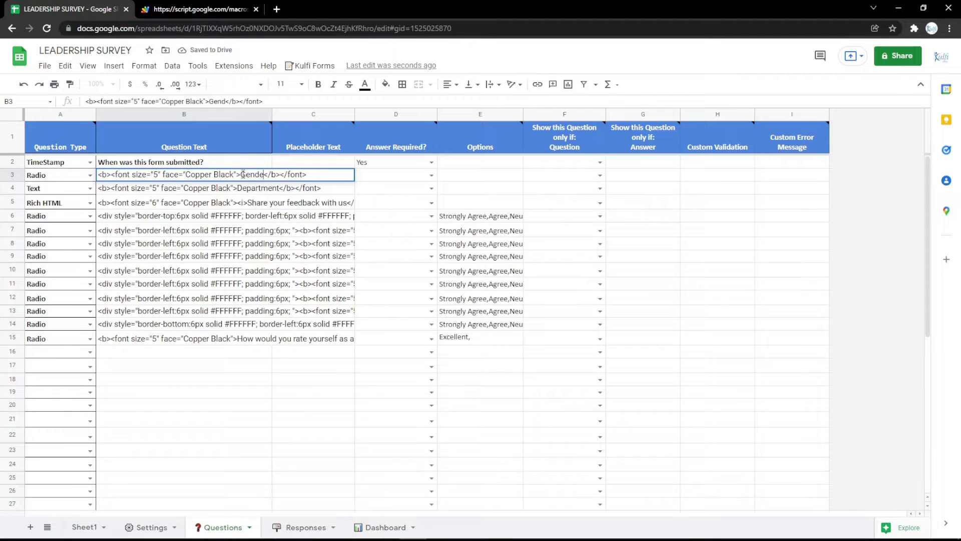
{"action": "type", "text": "r"}
{"action": "key", "text": "Return"}
Enter the options "Male, Female" for the Gender question, and reload the web form.
{"action": "left_click", "coordinate": [447, 178]}
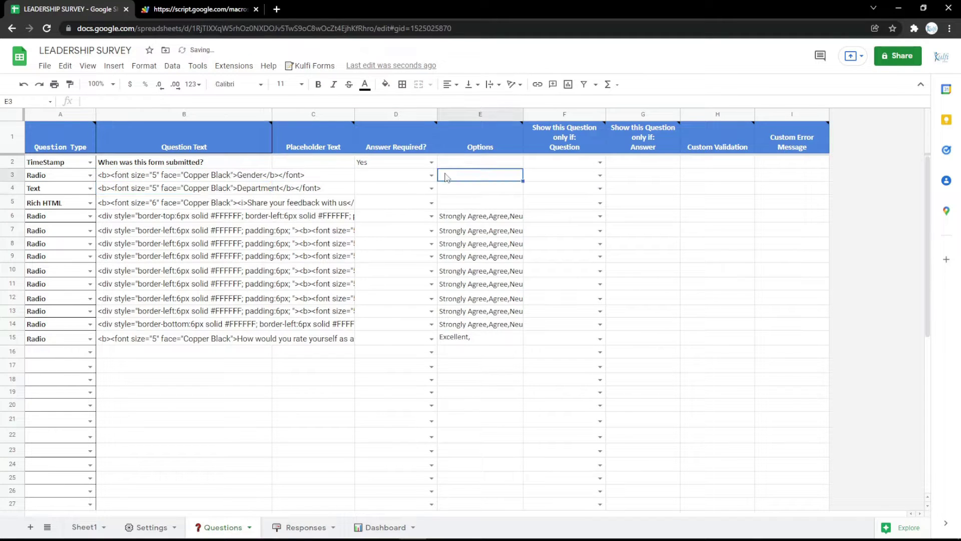
{"action": "type", "text": "Male, Femal"}
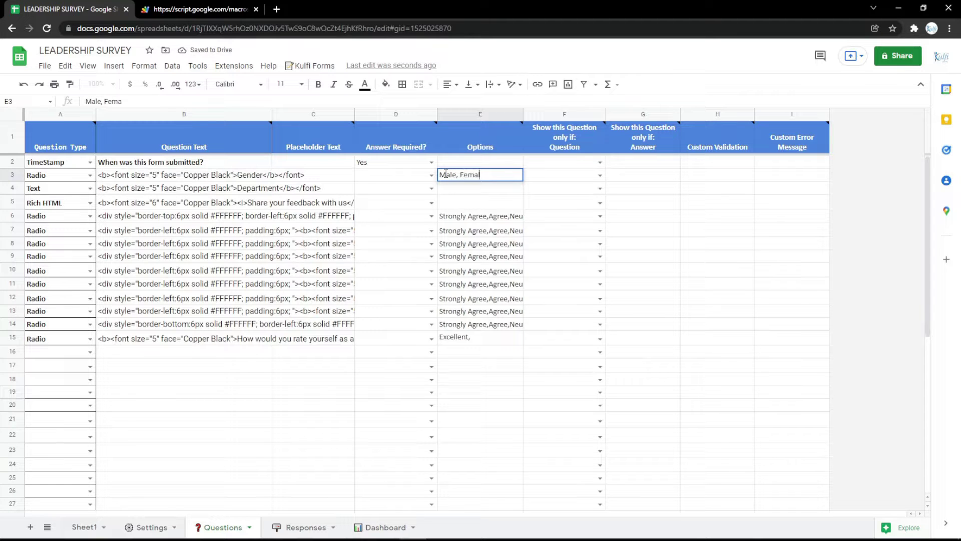
{"action": "type", "text": "e"}
{"action": "key", "text": "Return"}
{"action": "left_click", "coordinate": [180, 9]}
{"action": "key", "text": "F5"}
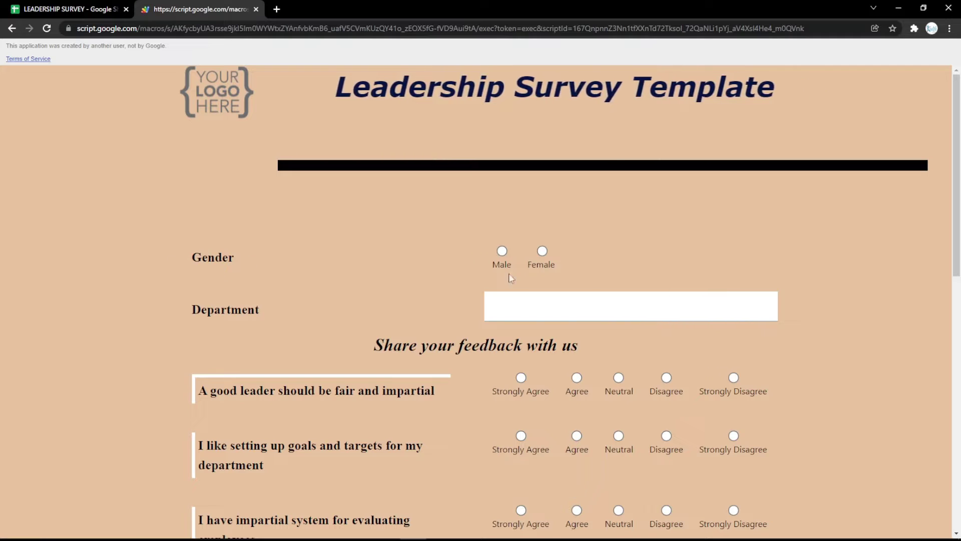
Change the row 3 question to the File type with the label File, and upload the Identity image in the reloaded web form.
{"action": "left_click", "coordinate": [87, 5]}
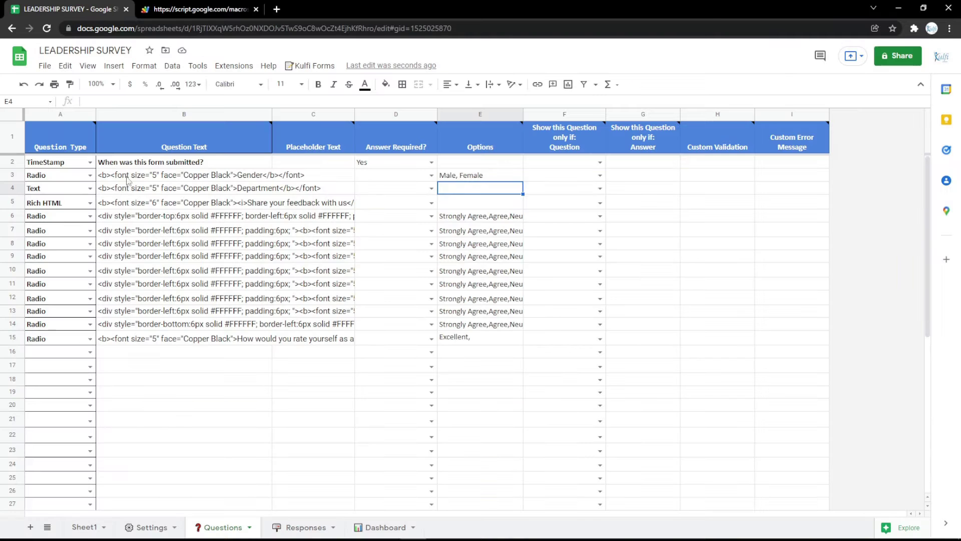
{"action": "left_click", "coordinate": [90, 176]}
{"action": "left_click", "coordinate": [44, 338]}
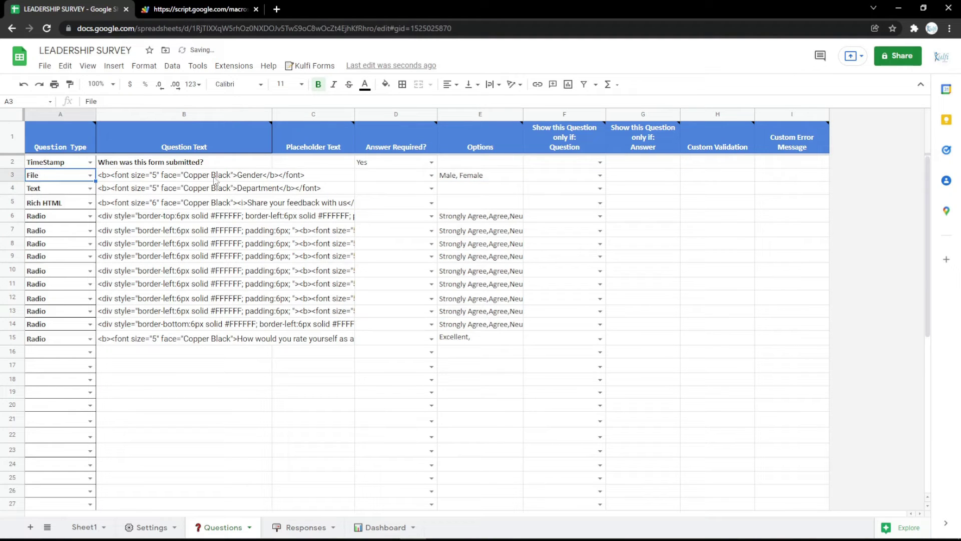
{"action": "double_click", "coordinate": [256, 175]}
{"action": "type", "text": "File"}
{"action": "key", "text": "Return"}
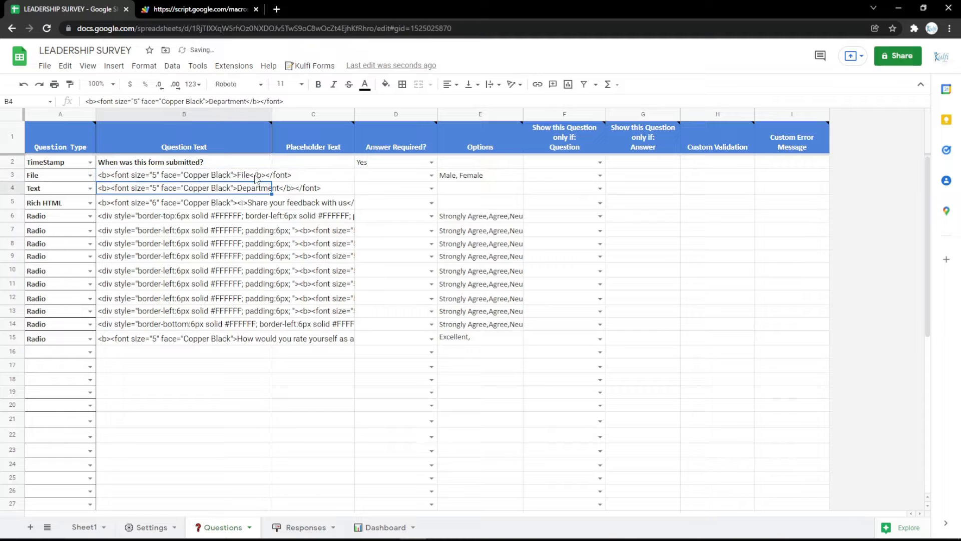
{"action": "left_click", "coordinate": [200, 9]}
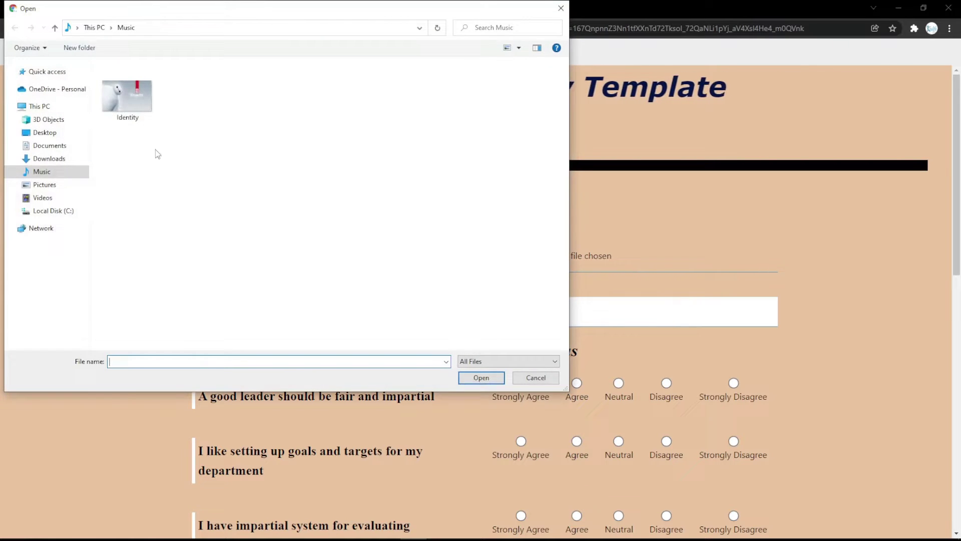
{"action": "double_click", "coordinate": [132, 113]}
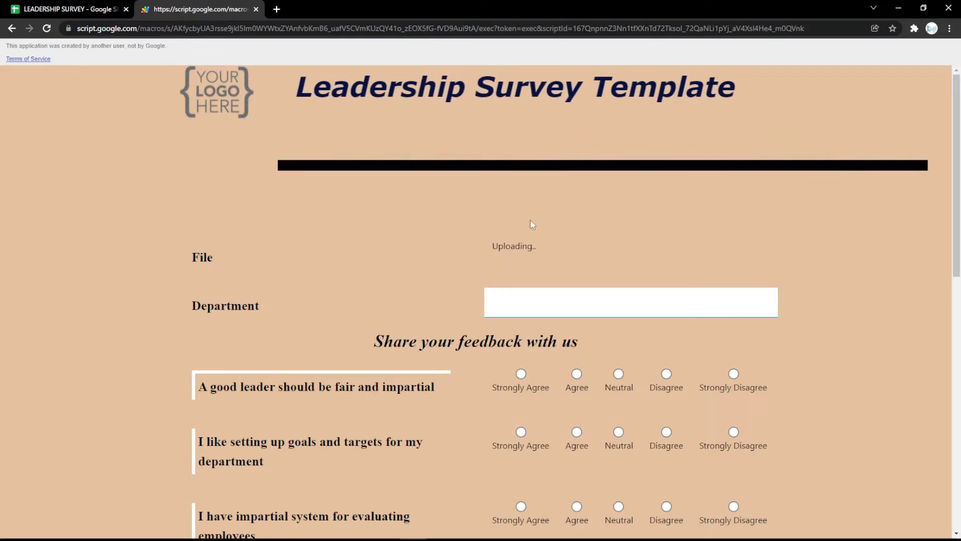
Change the row 3 question to the eSignature type with the label Signature, and reload the web form.
{"action": "left_click", "coordinate": [95, 5]}
{"action": "left_click", "coordinate": [89, 175]}
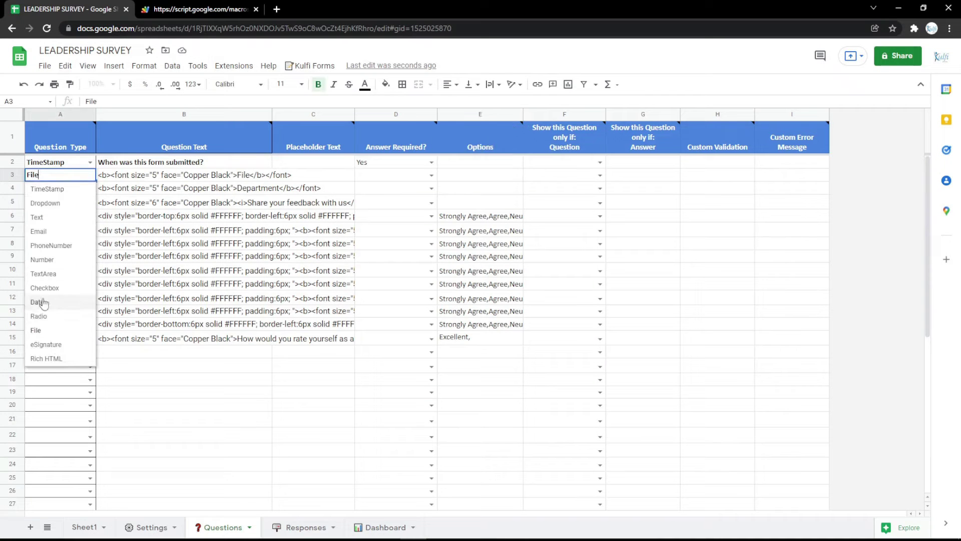
{"action": "left_click", "coordinate": [43, 342]}
{"action": "left_click", "coordinate": [195, 184]}
{"action": "double_click", "coordinate": [253, 174]}
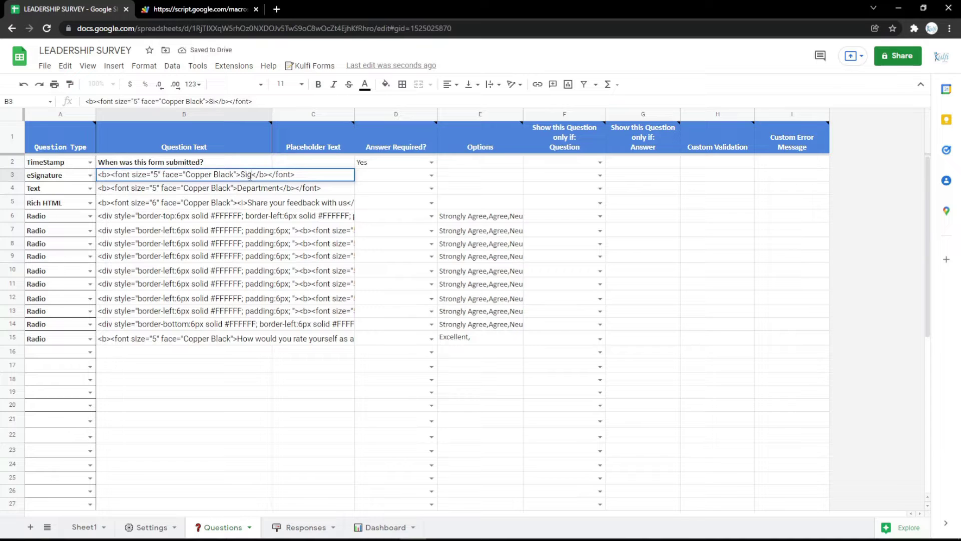
{"action": "key", "text": "Return"}
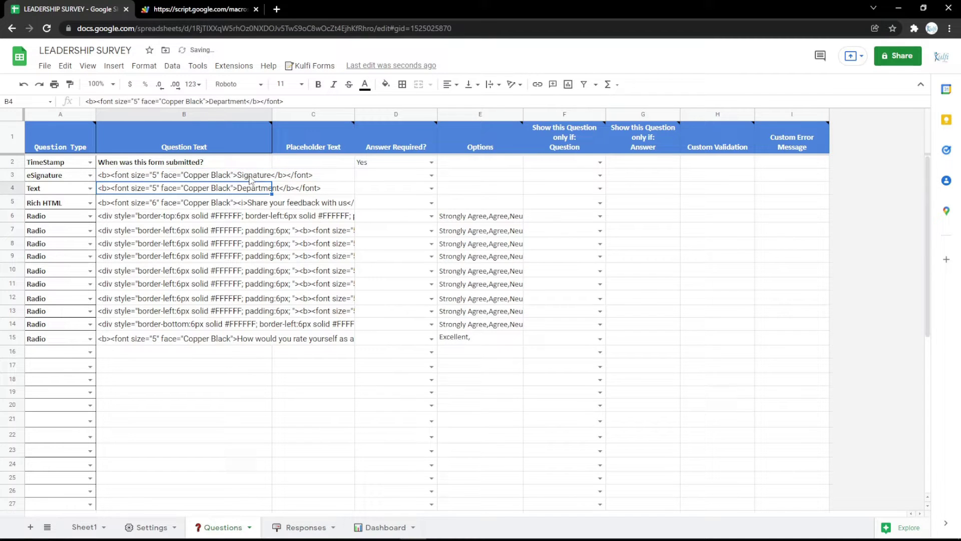
{"action": "left_click", "coordinate": [232, 5]}
{"action": "key", "text": "F5"}
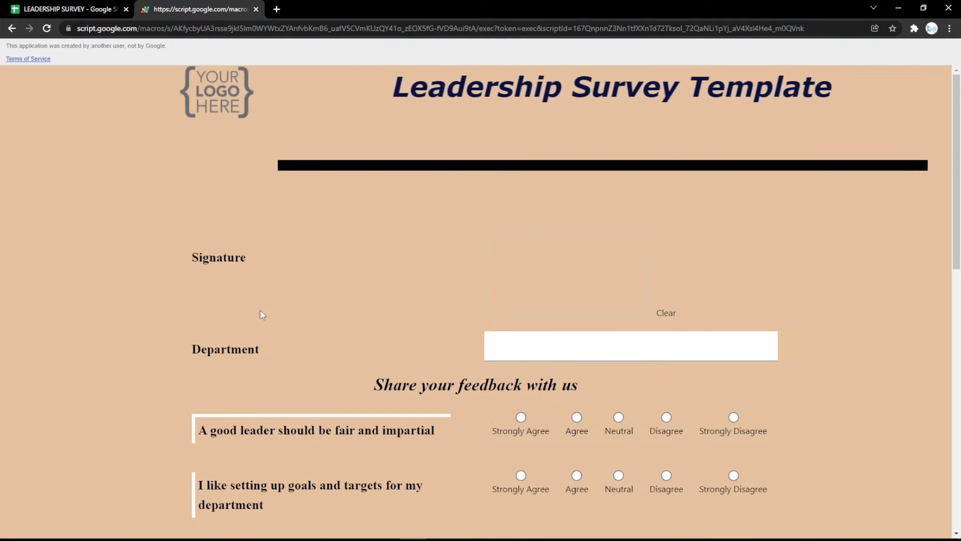
Draw a test signature in the web form's Signature field and clear it.
{"action": "mouse_move", "coordinate": [545, 250]}
{"action": "left_mouse_down"}
{"action": "mouse_move", "coordinate": [623, 293]}
{"action": "mouse_move", "coordinate": [607, 278]}
{"action": "left_mouse_up"}
{"action": "left_click", "coordinate": [666, 313]}
{"action": "left_click", "coordinate": [666, 313]}
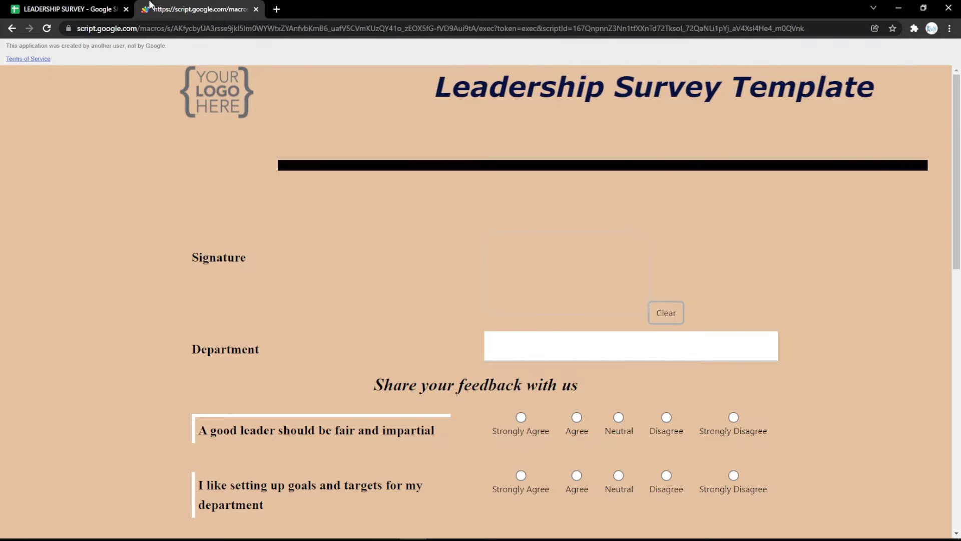
Set the row 3 question type to Rich HTML in the Questions sheet.
{"action": "left_click", "coordinate": [113, 9]}
{"action": "left_click", "coordinate": [90, 174]}
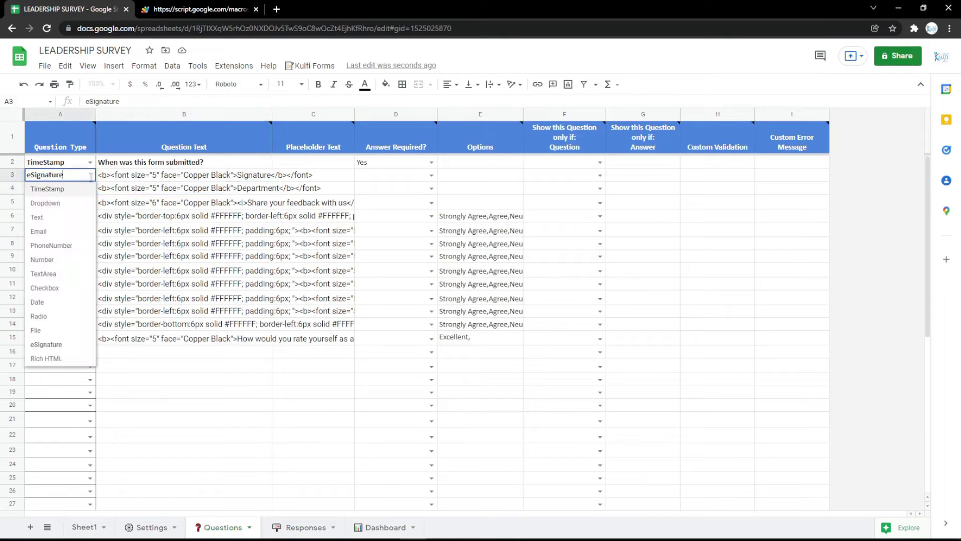
{"action": "left_click", "coordinate": [46, 358]}
{"action": "double_click", "coordinate": [250, 174]}
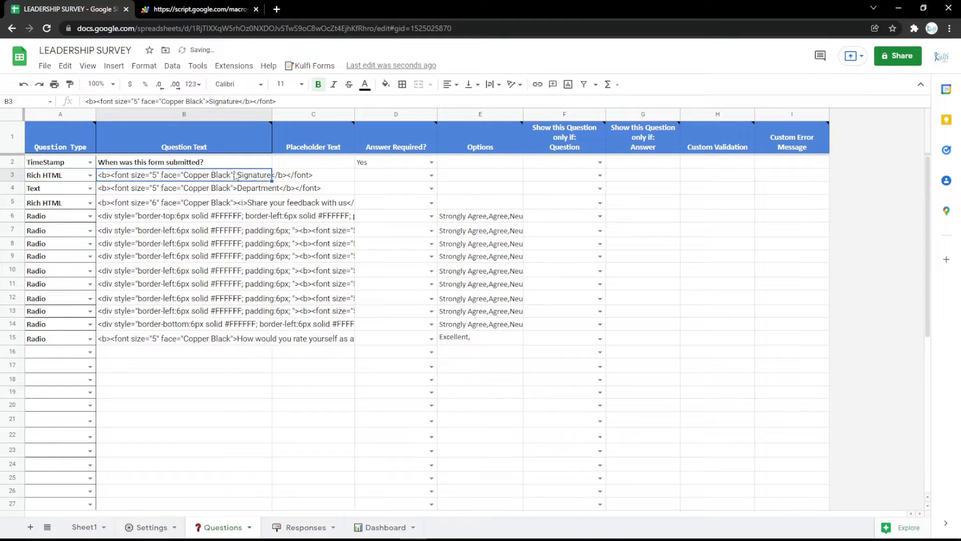
{"action": "key", "text": "Escape"}
{"action": "left_click", "coordinate": [193, 185]}
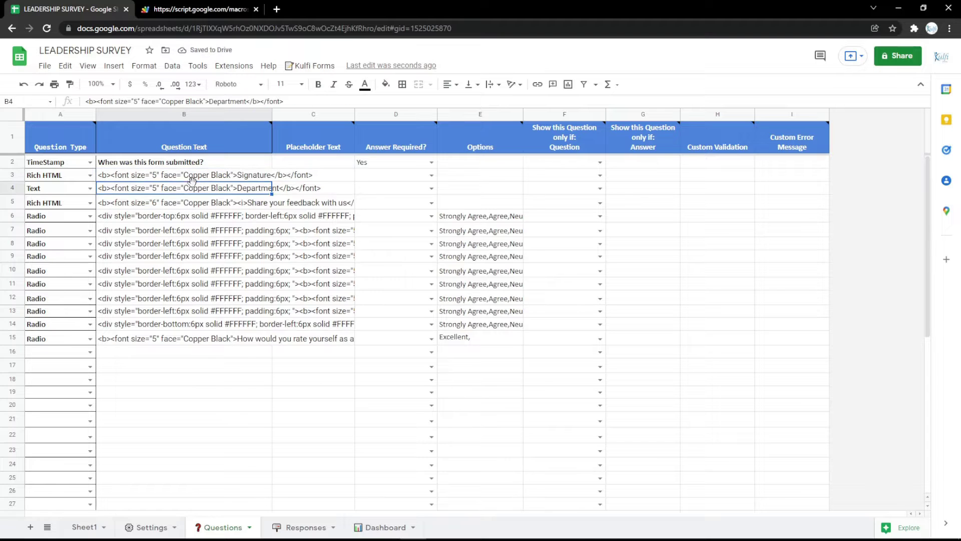
{"action": "left_click", "coordinate": [191, 179]}
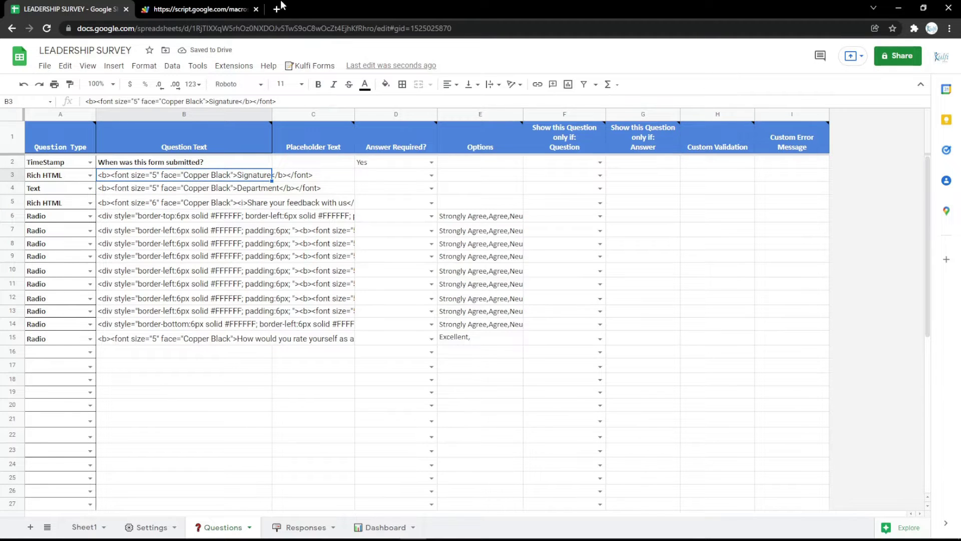
Find Google Indonesia in Google Maps in a new browser tab and copy its medium-size map embed HTML.
{"action": "left_click", "coordinate": [279, 8]}
{"action": "left_click", "coordinate": [82, 46]}
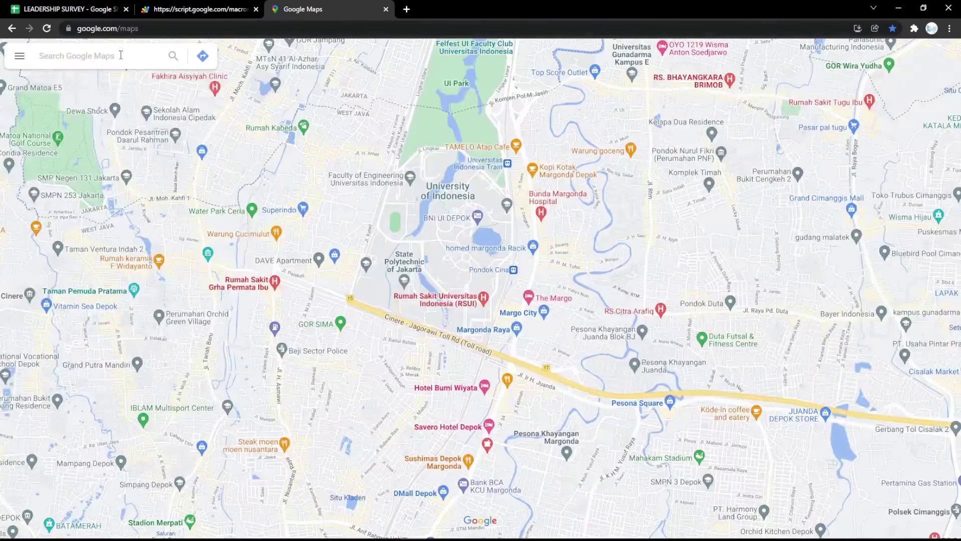
{"action": "left_click", "coordinate": [121, 55]}
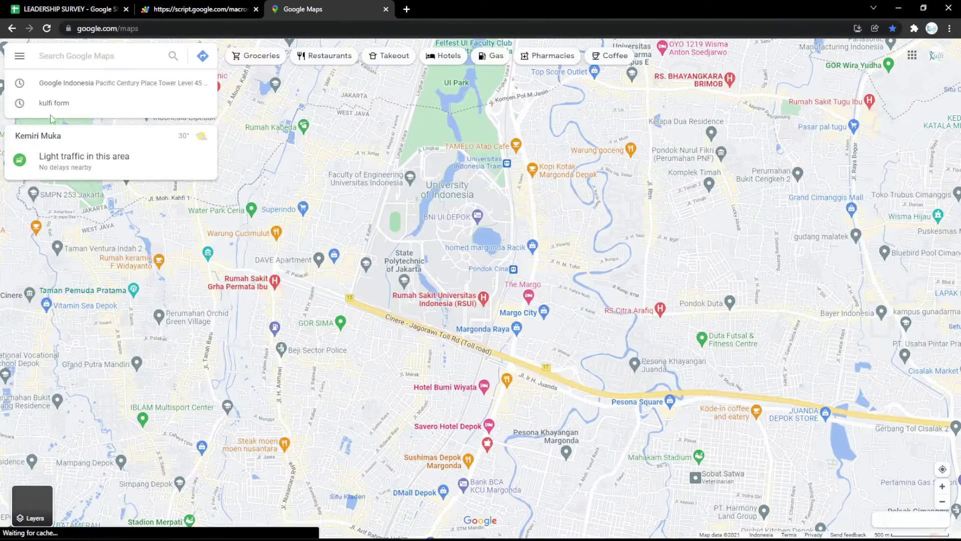
{"action": "left_click", "coordinate": [67, 89]}
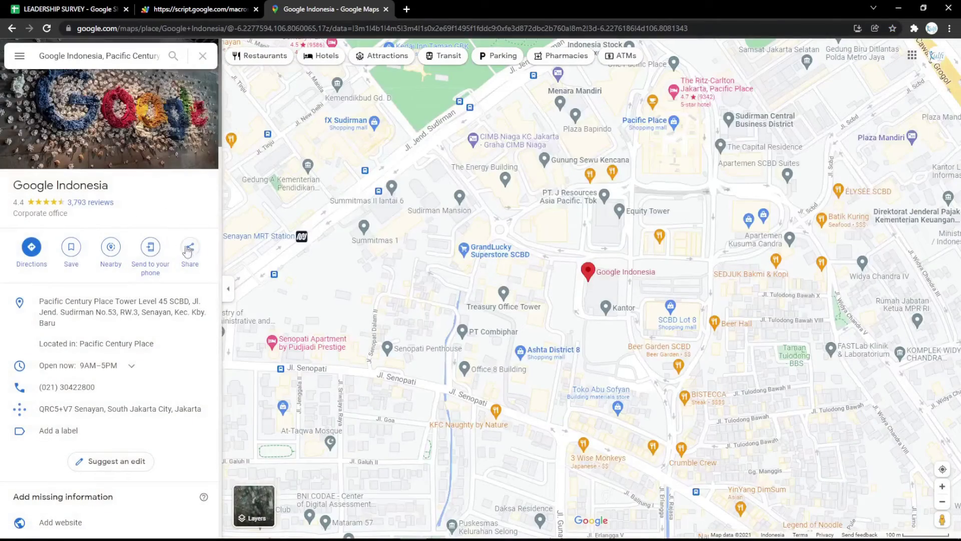
{"action": "left_click", "coordinate": [190, 248]}
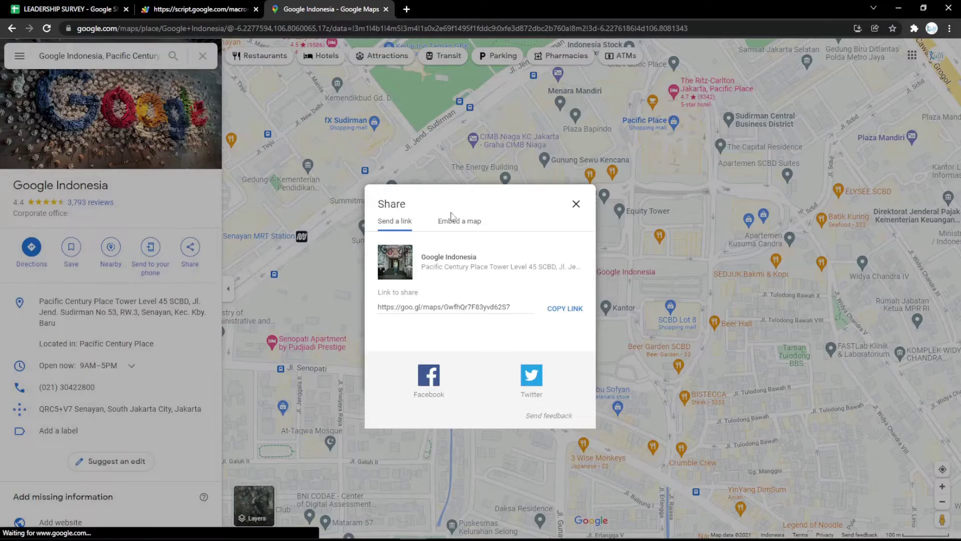
{"action": "left_click", "coordinate": [453, 217]}
{"action": "left_click", "coordinate": [623, 175]}
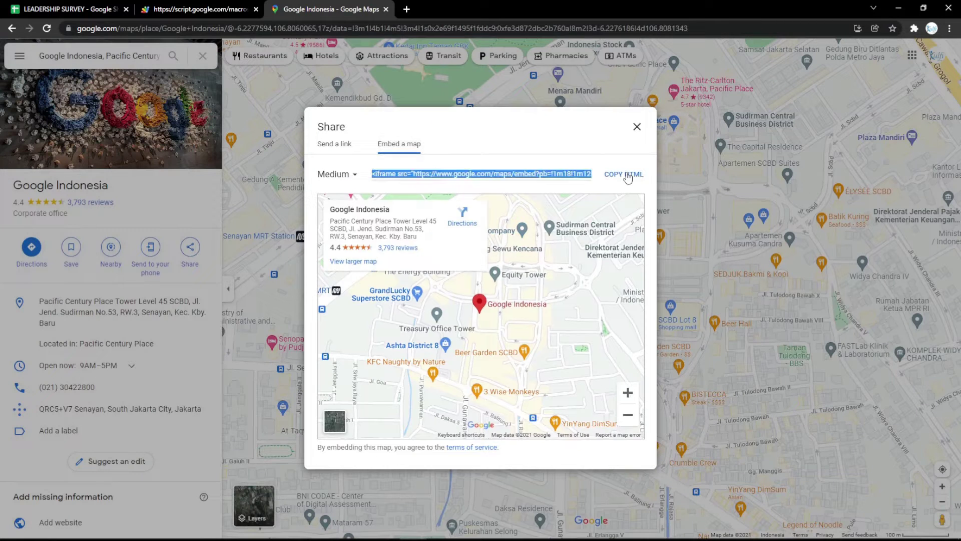
Paste the map embed HTML as the row 3 question text, and reload the web form.
{"action": "left_click", "coordinate": [93, 6]}
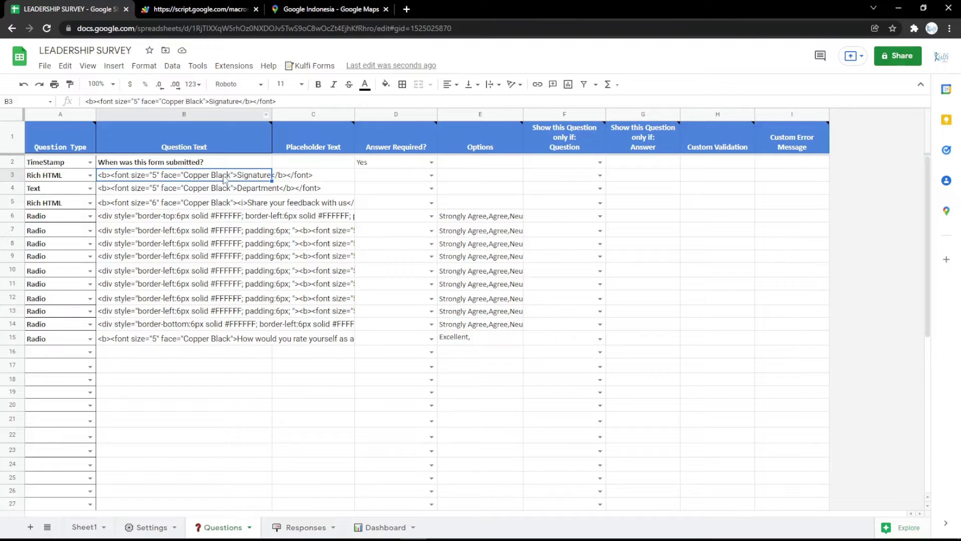
{"action": "key", "text": "ctrl+v"}
{"action": "left_click", "coordinate": [165, 8]}
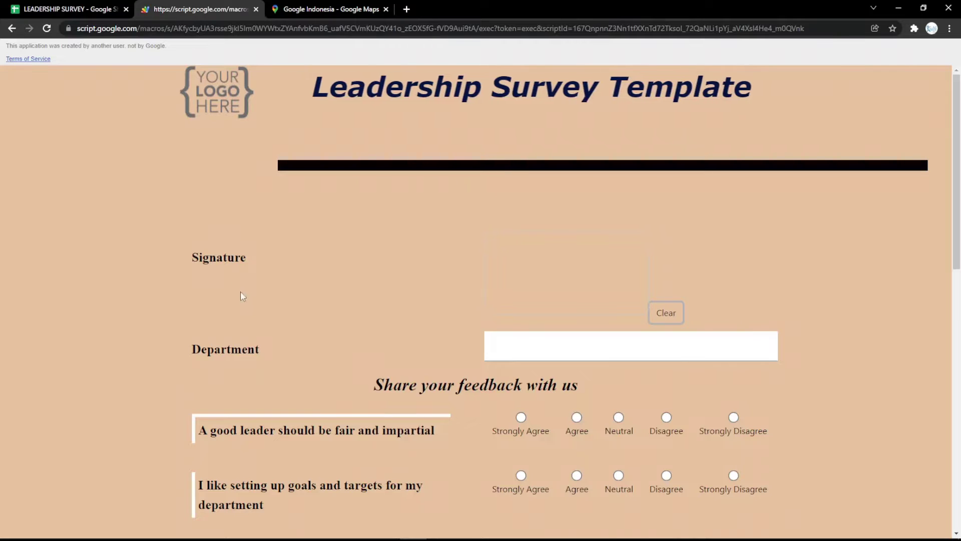
{"action": "key", "text": "F5"}
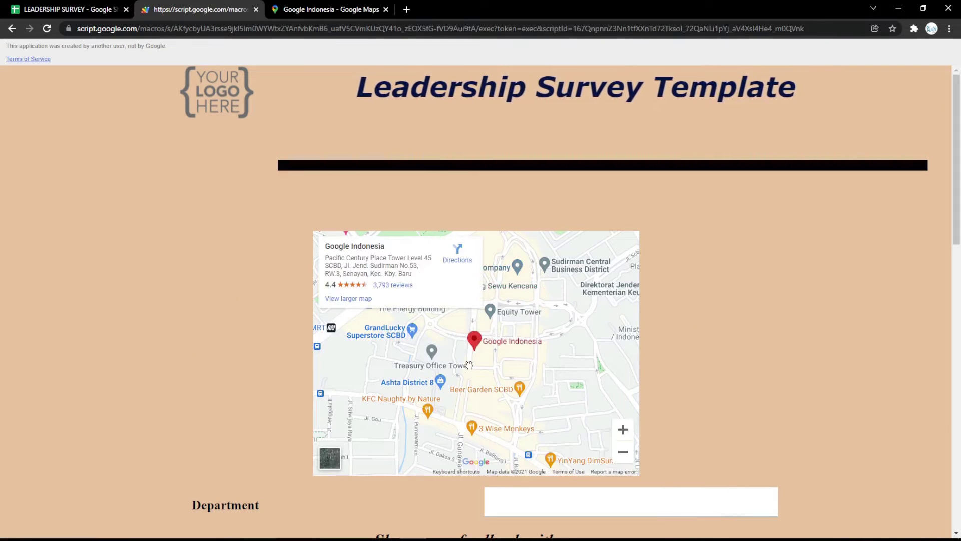
Delete row 3 with the embedded map from the Questions sheet, and reload the web form.
{"action": "left_click", "coordinate": [89, 6]}
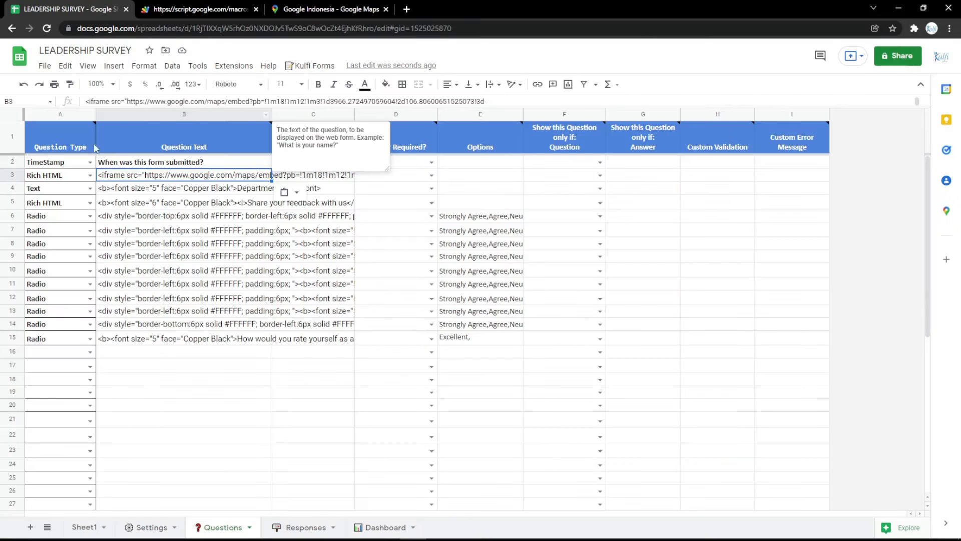
{"action": "left_click", "coordinate": [12, 161]}
{"action": "left_click", "coordinate": [12, 174]}
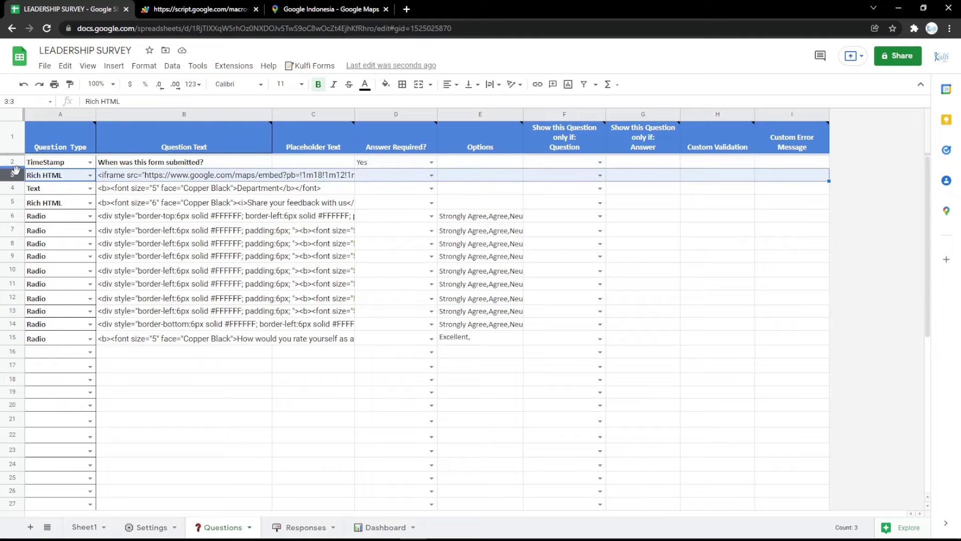
{"action": "right_click", "coordinate": [16, 173]}
{"action": "left_click", "coordinate": [56, 296]}
{"action": "left_click", "coordinate": [198, 9]}
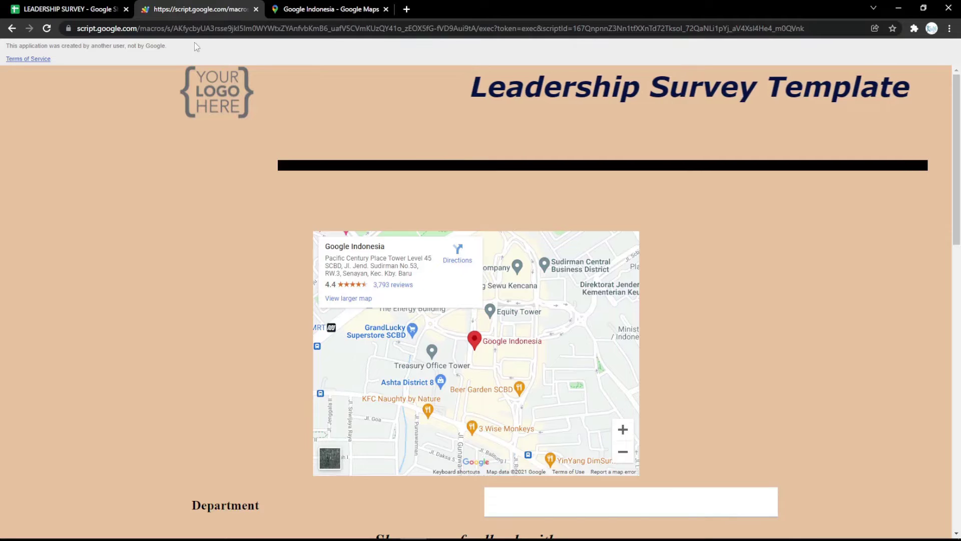
{"action": "key", "text": "F5"}
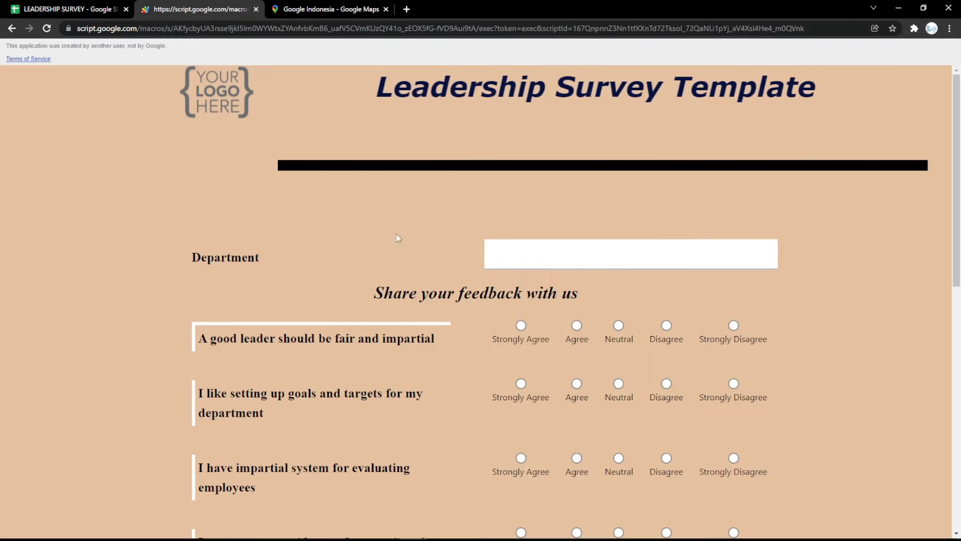
Set the Body Background Color to light magenta in the Settings sheet, and reload the web form to check it.
{"action": "left_click", "coordinate": [43, 19]}
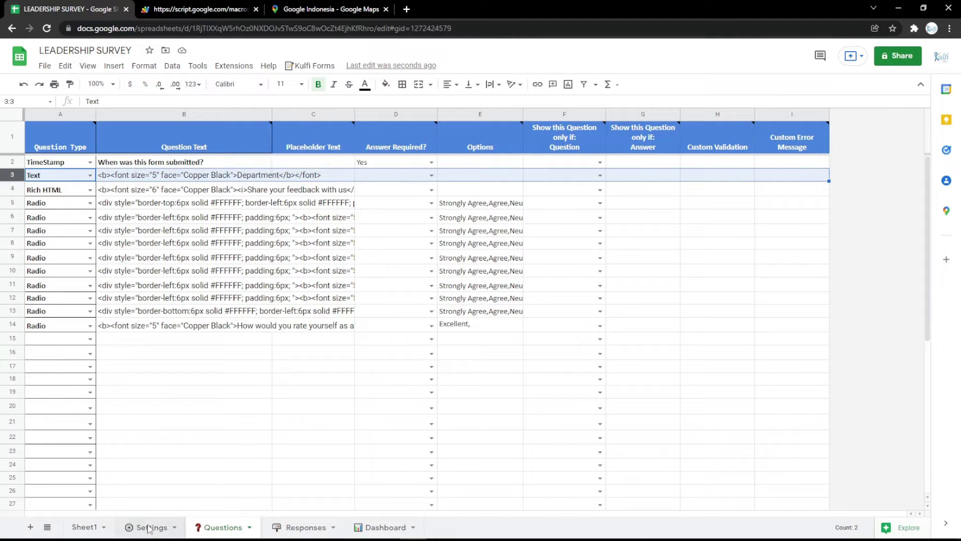
{"action": "left_click", "coordinate": [148, 527]}
{"action": "left_click", "coordinate": [360, 257]}
{"action": "left_click", "coordinate": [386, 84]}
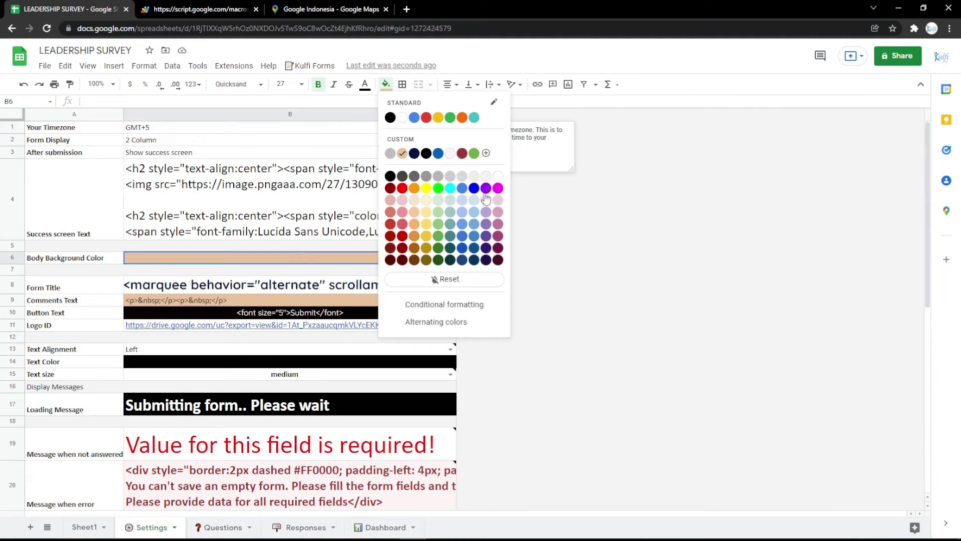
{"action": "left_click", "coordinate": [499, 206]}
{"action": "left_click", "coordinate": [198, 9]}
{"action": "key", "text": "F5"}
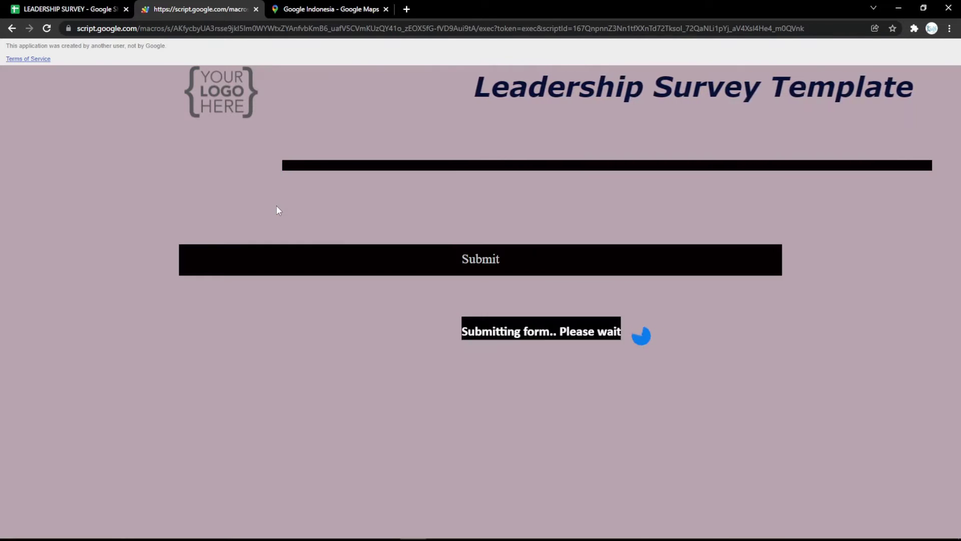
{"action": "scroll", "coordinate": [276, 206], "scroll_direction": "down", "scroll_amount": 15}
{"action": "scroll", "coordinate": [278, 212], "scroll_direction": "up", "scroll_amount": 15}
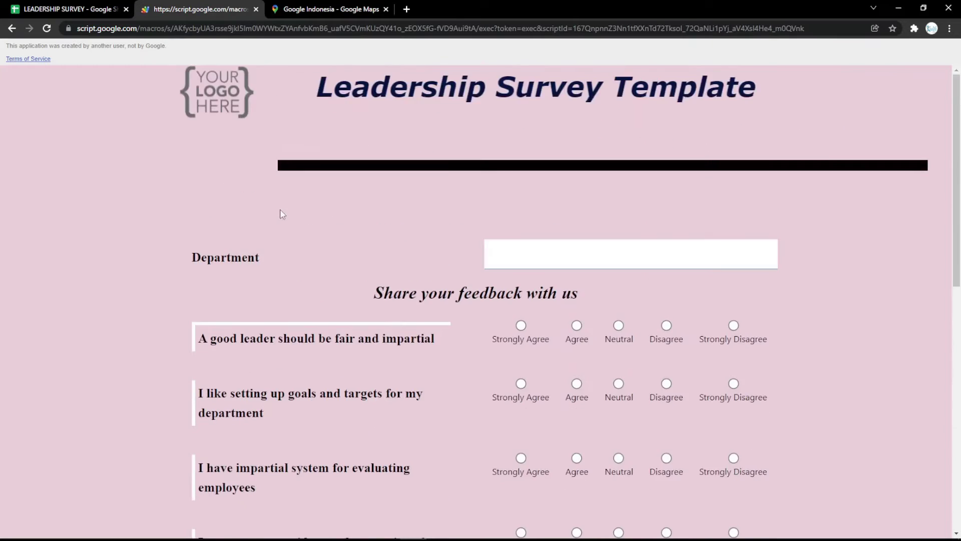
Fill the Button Text cell with magenta in the Settings sheet, and reload the web form.
{"action": "left_click", "coordinate": [70, 9]}
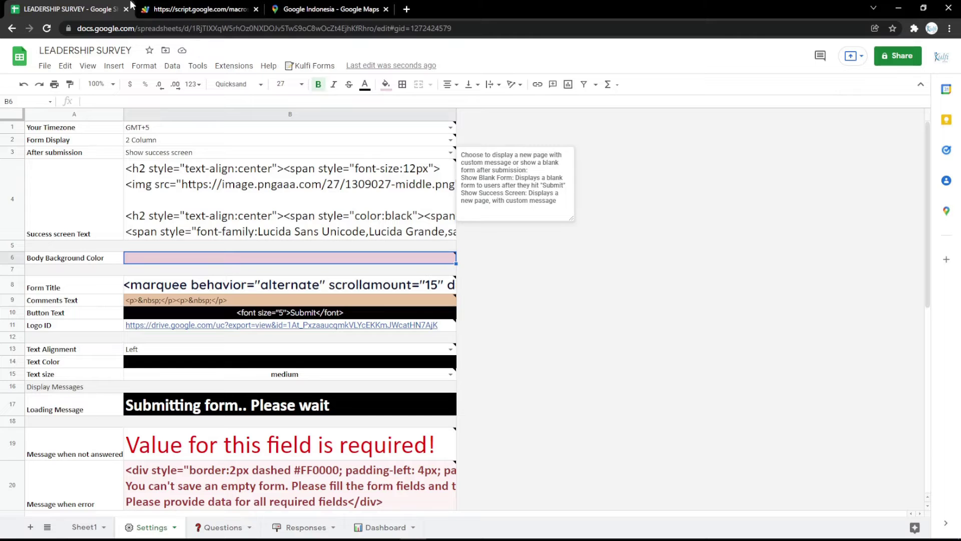
{"action": "left_click", "coordinate": [241, 314]}
{"action": "left_click", "coordinate": [386, 85]}
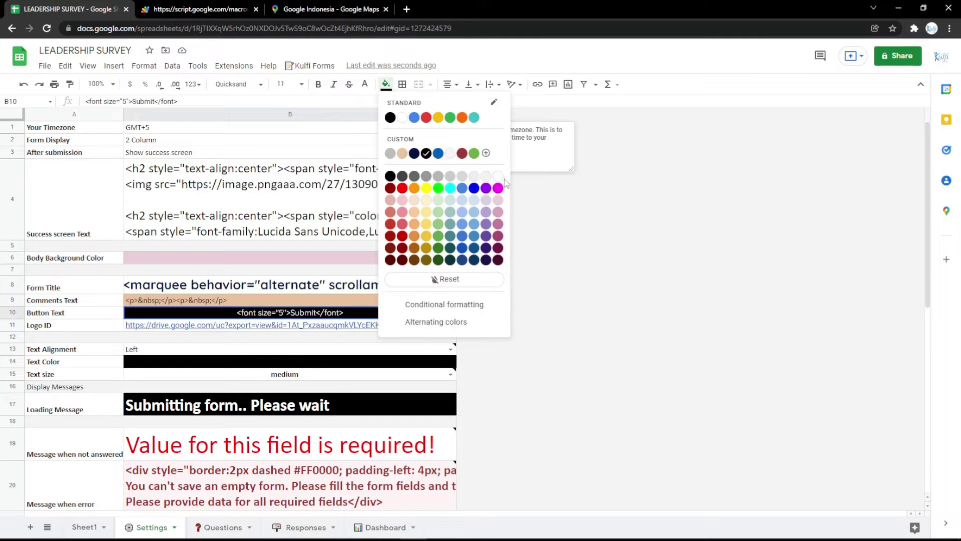
{"action": "left_click", "coordinate": [498, 188]}
{"action": "key", "text": "ctrl+Tab"}
{"action": "key", "text": "F5"}
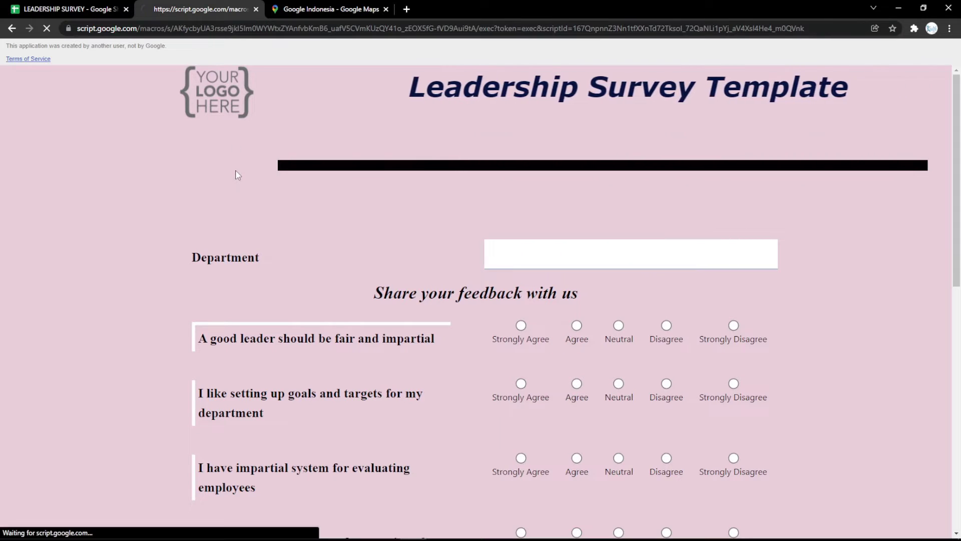
{"action": "scroll", "coordinate": [295, 299], "scroll_direction": "down", "scroll_amount": 10}
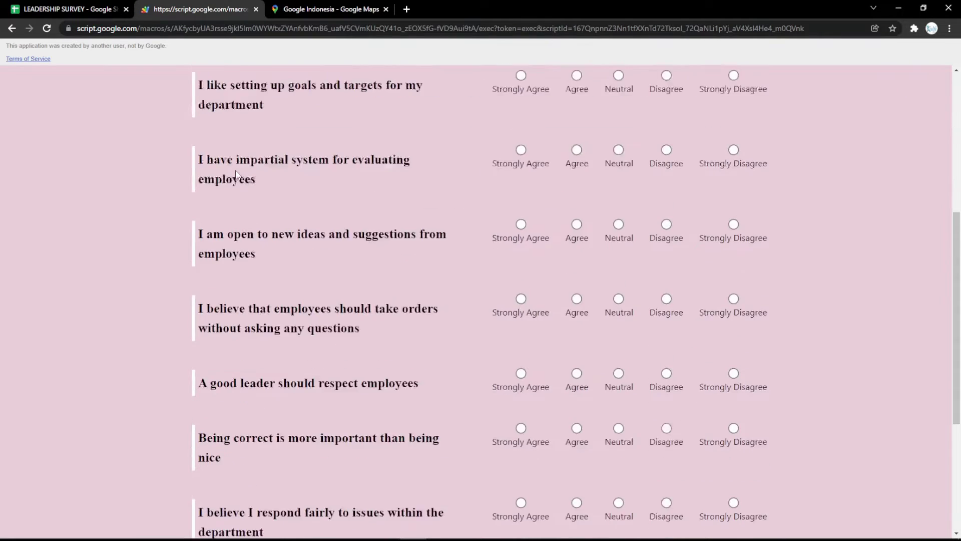
Copy the web address of the bookmarked "YOUR LOGO HERE contact us" image, paste it as the Logo ID, and reload the web form.
{"action": "left_click", "coordinate": [70, 9]}
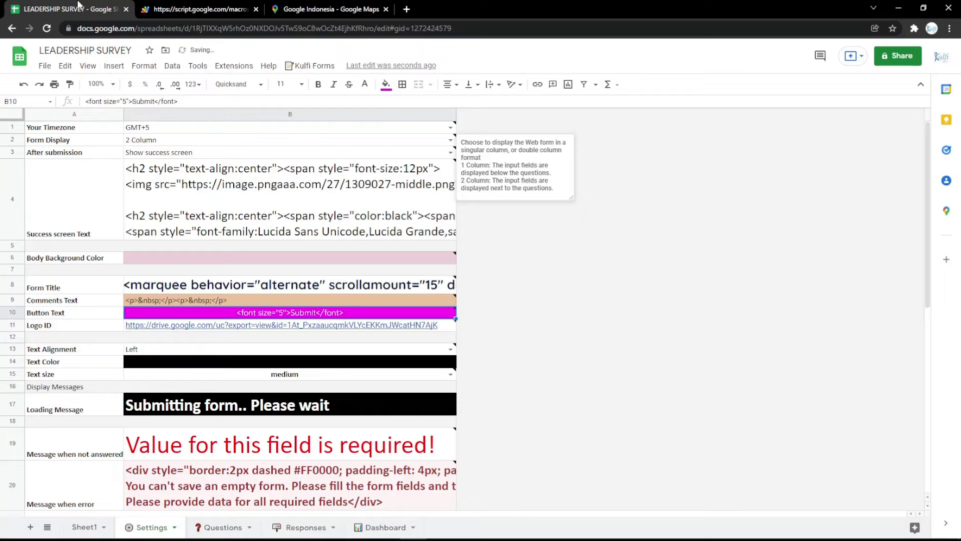
{"action": "left_click", "coordinate": [406, 10]}
{"action": "left_click", "coordinate": [98, 47]}
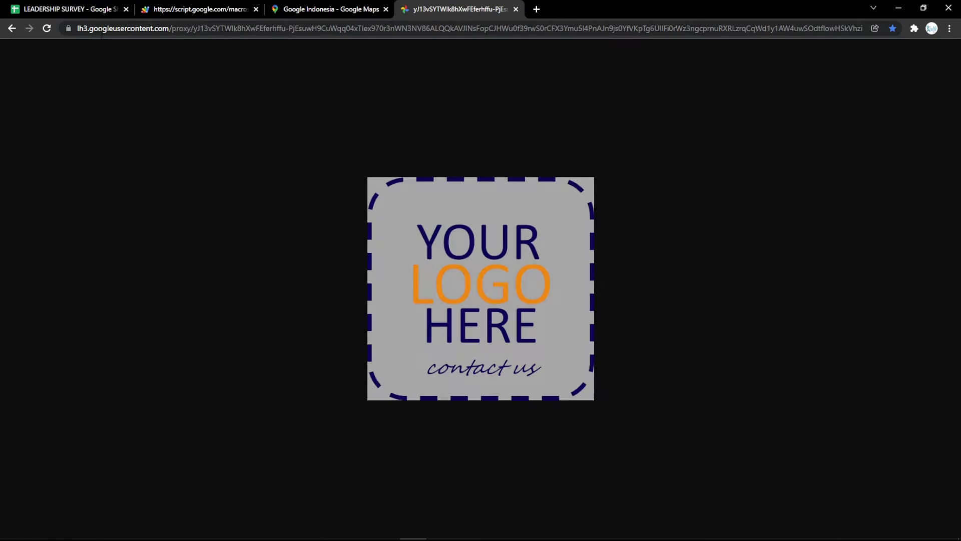
{"action": "left_click", "coordinate": [151, 29]}
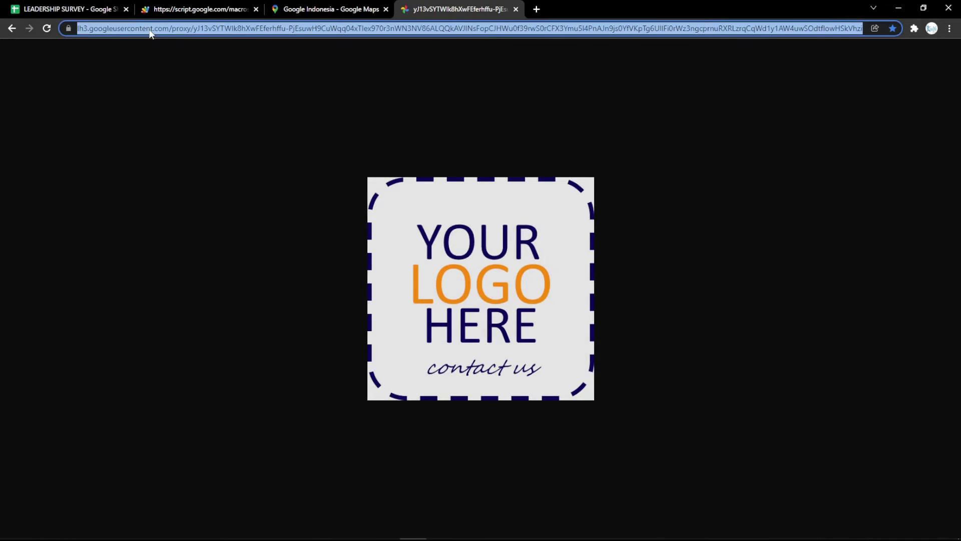
{"action": "left_click", "coordinate": [107, 9]}
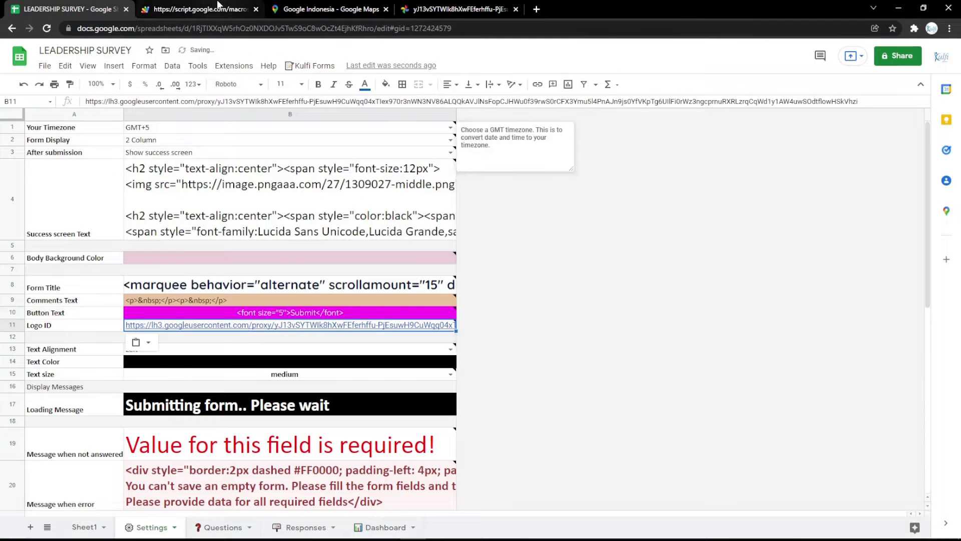
{"action": "left_click", "coordinate": [195, 9]}
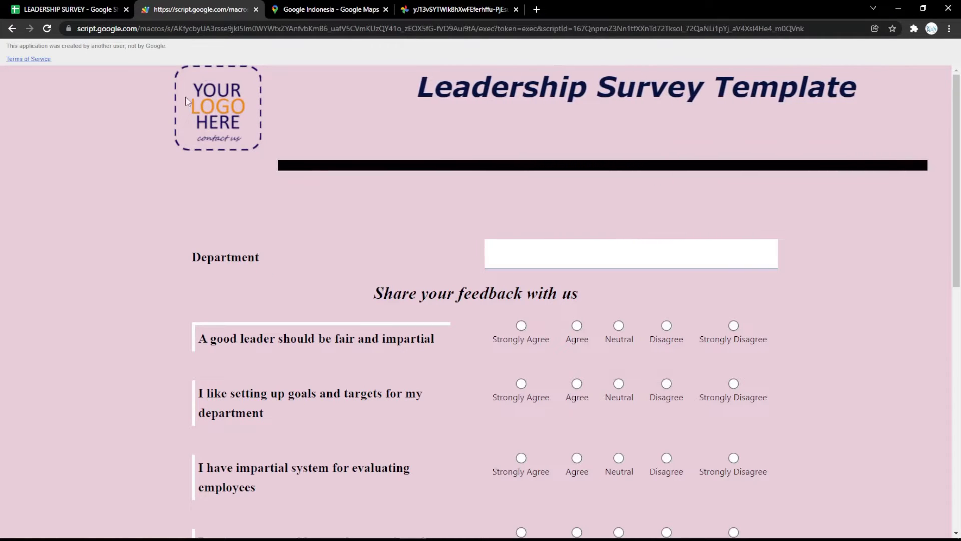
Set the form's Text Color to magenta in the Settings sheet, and reload the web form to check it.
{"action": "left_click", "coordinate": [23, 6]}
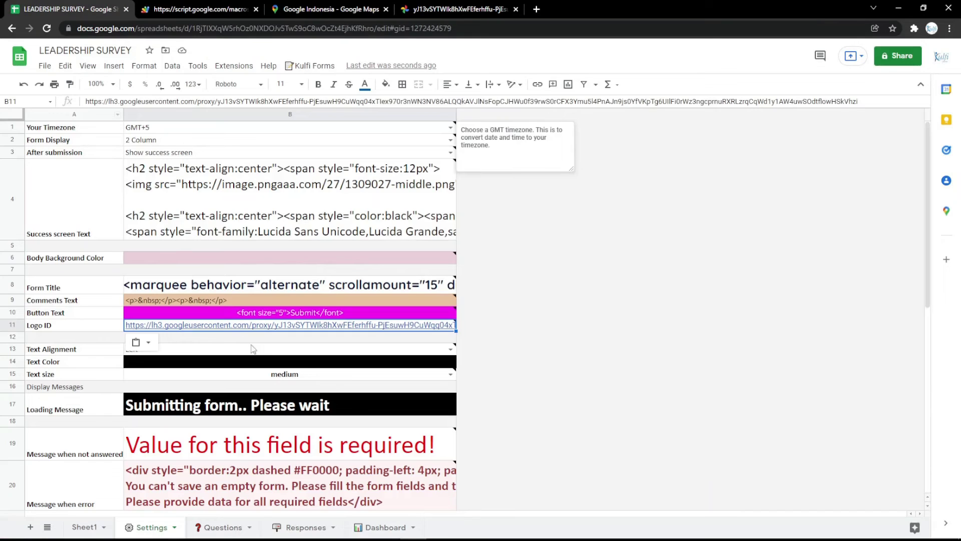
{"action": "left_click", "coordinate": [386, 84]}
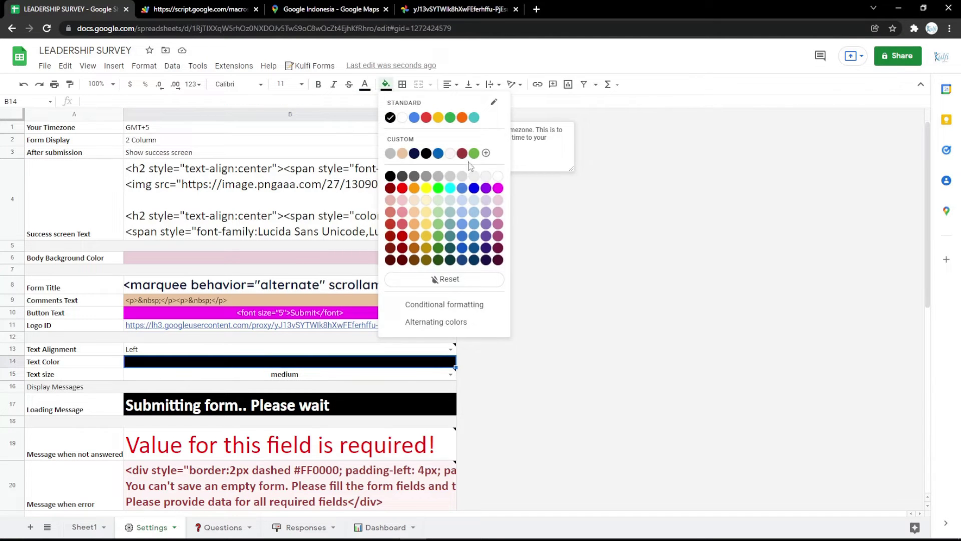
{"action": "left_click", "coordinate": [498, 188]}
{"action": "key", "text": "ctrl+Tab"}
{"action": "key", "text": "F5"}
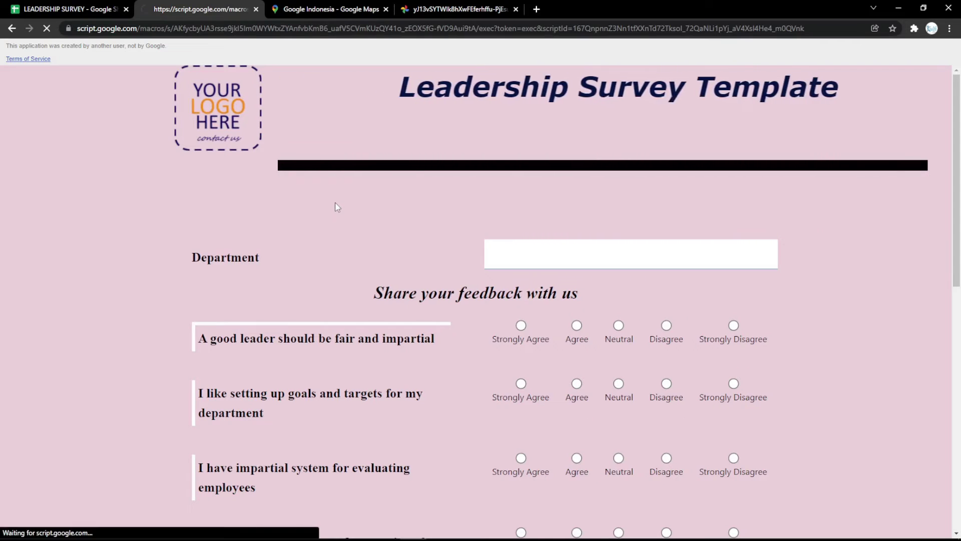
{"action": "scroll", "coordinate": [335, 202], "scroll_direction": "down", "scroll_amount": 10}
{"action": "scroll", "coordinate": [344, 236], "scroll_direction": "up", "scroll_amount": 10}
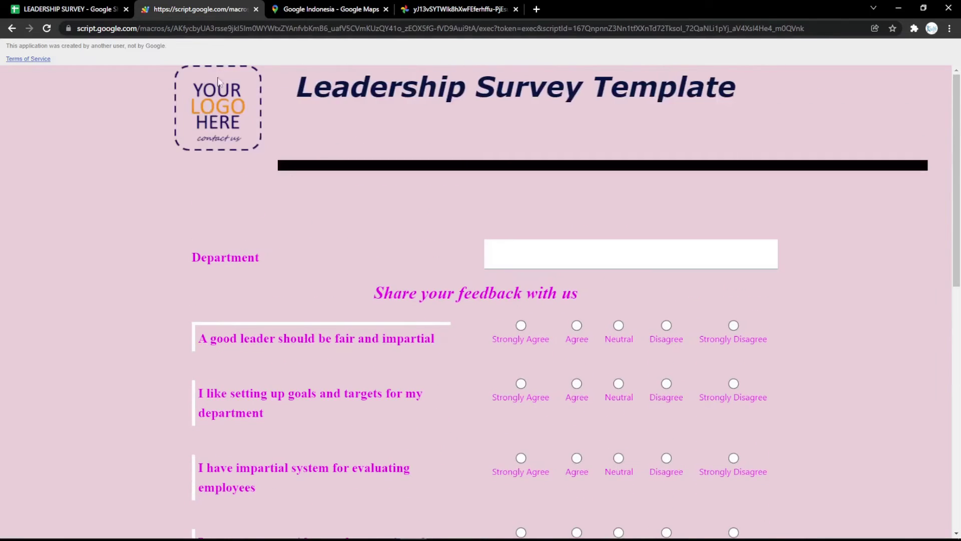
Change the Loading Message to "Submitting form.. Please wait a minutes", and check it on the web form.
{"action": "key", "text": "ctrl+shift+Tab"}
{"action": "left_click", "coordinate": [273, 401]}
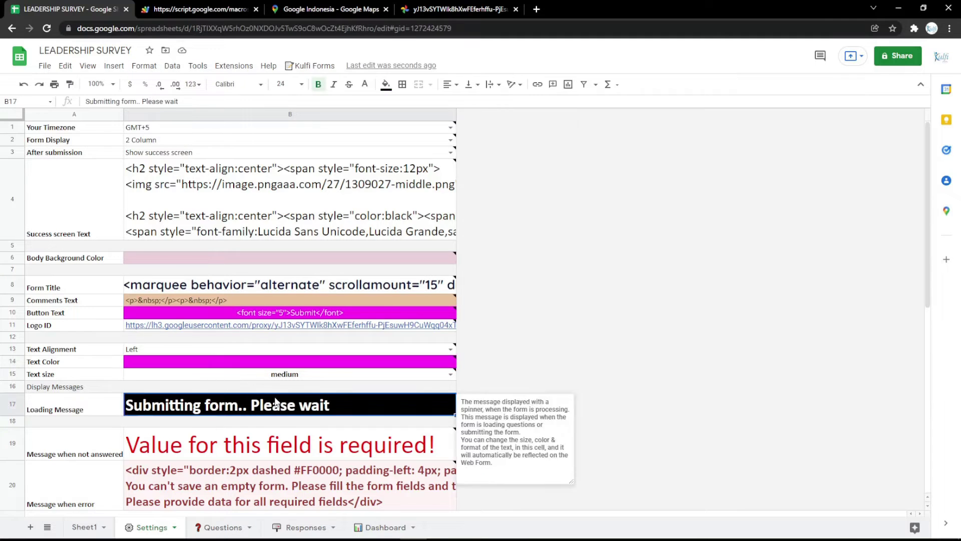
{"action": "key", "text": "Return"}
{"action": "type", "text": "a minutes"}
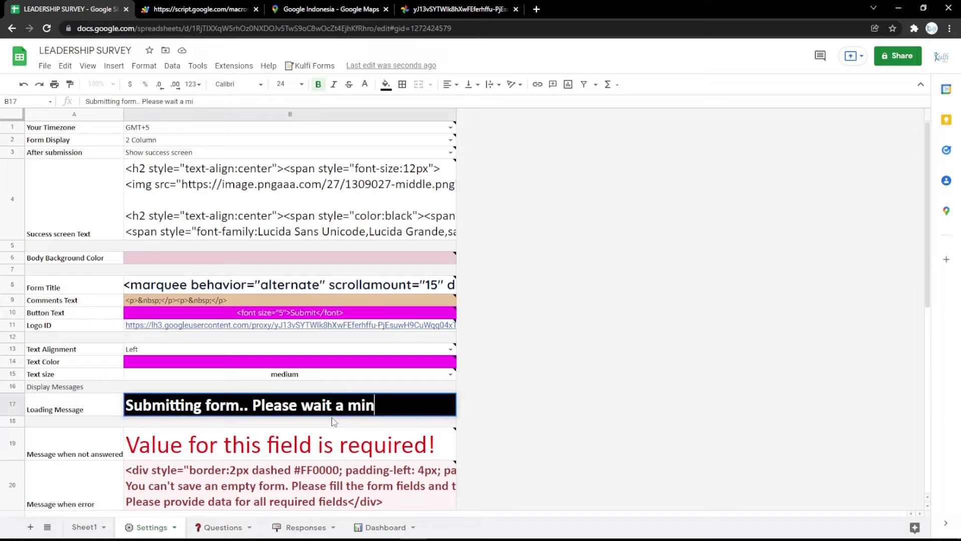
{"action": "key", "text": "Return"}
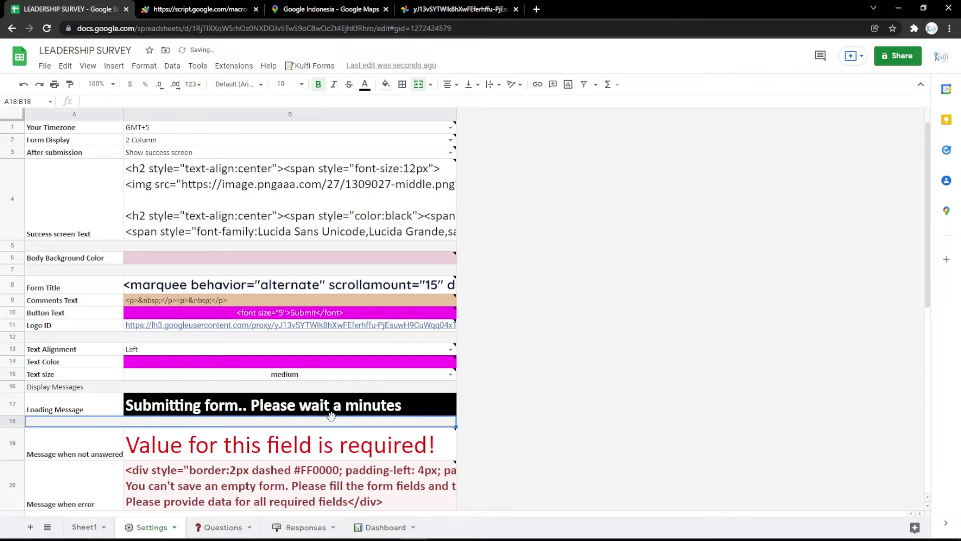
{"action": "left_click", "coordinate": [200, 9]}
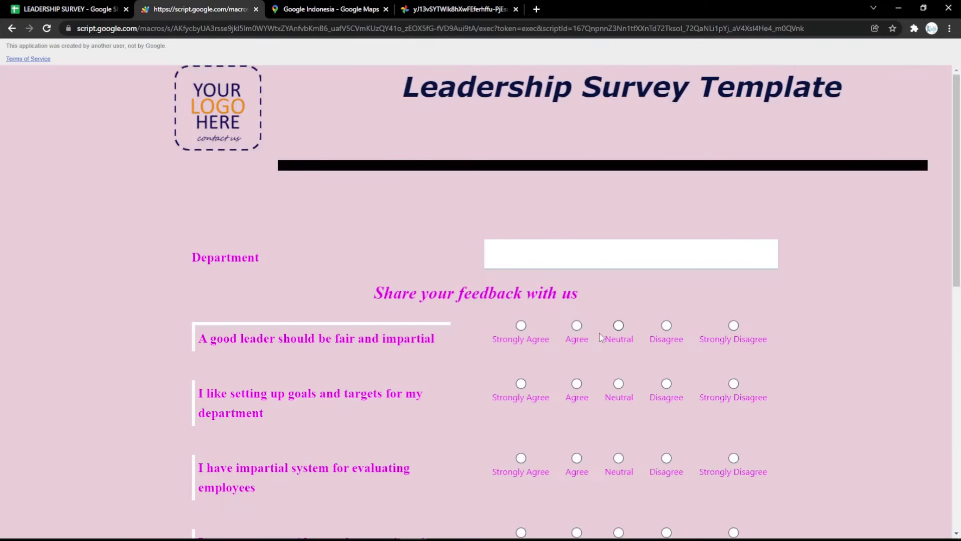
Open the html-online.com editor in a new browser tab and enter the text "LEADERSHIP SURVEY".
{"action": "left_click", "coordinate": [70, 9]}
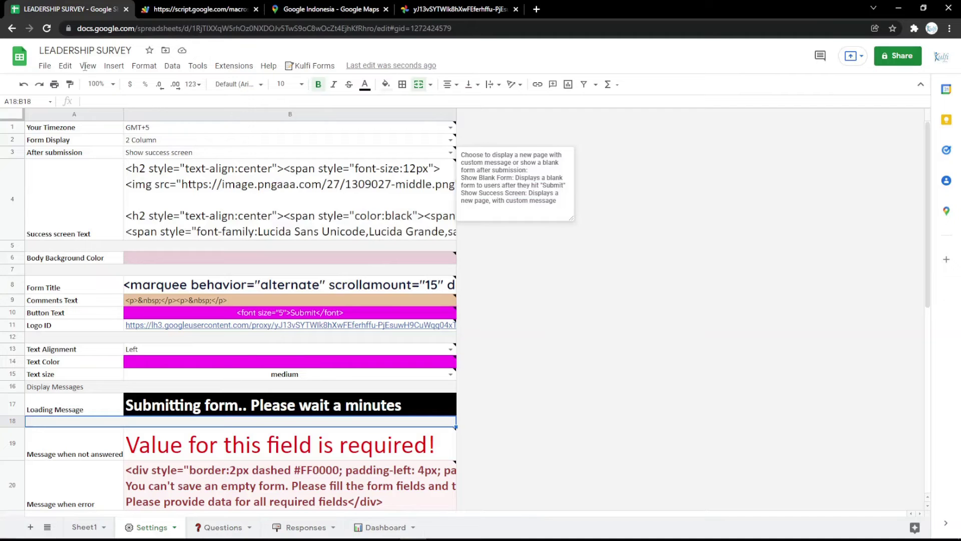
{"action": "double_click", "coordinate": [306, 286]}
{"action": "left_click", "coordinate": [330, 350]}
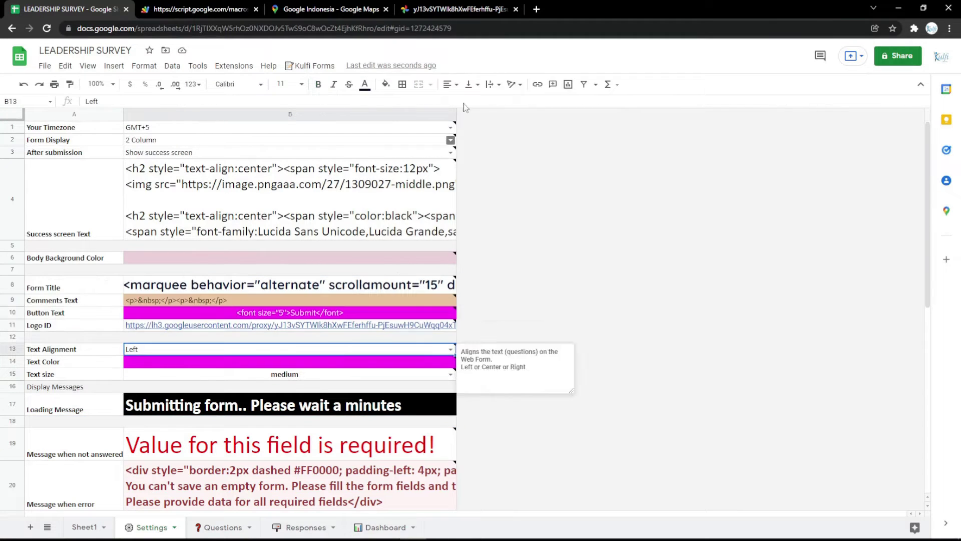
{"action": "left_click", "coordinate": [536, 10]}
{"action": "left_click", "coordinate": [121, 46]}
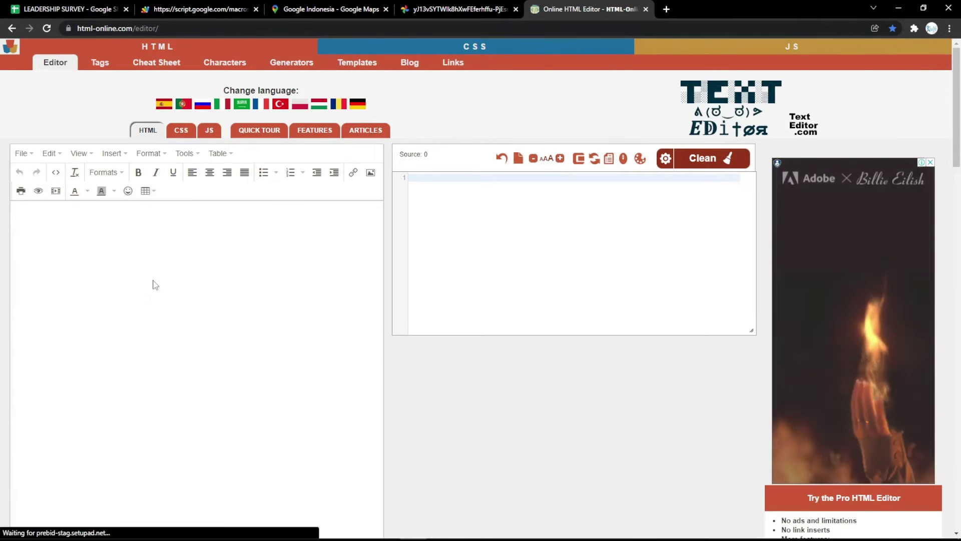
{"action": "left_click", "coordinate": [152, 281]}
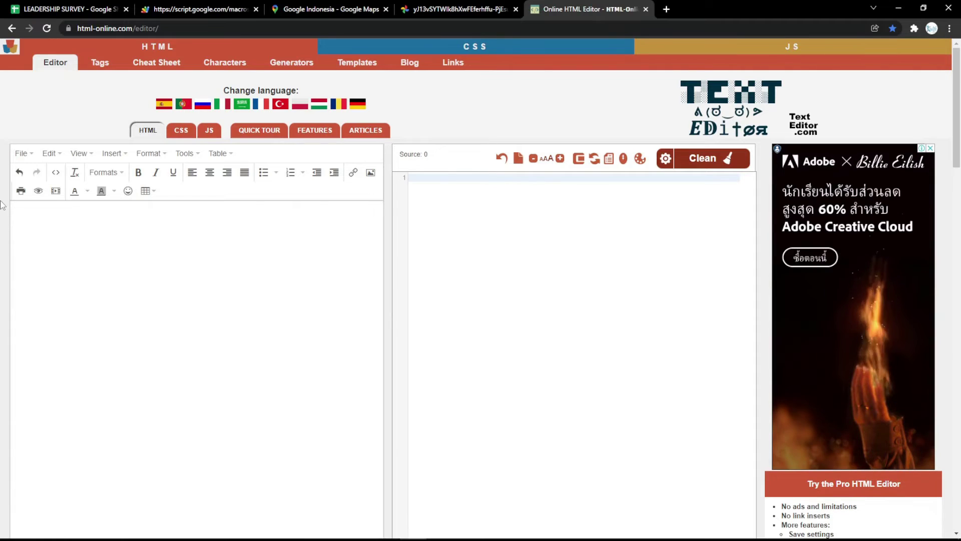
{"action": "type", "text": "LEADERSHIP"}
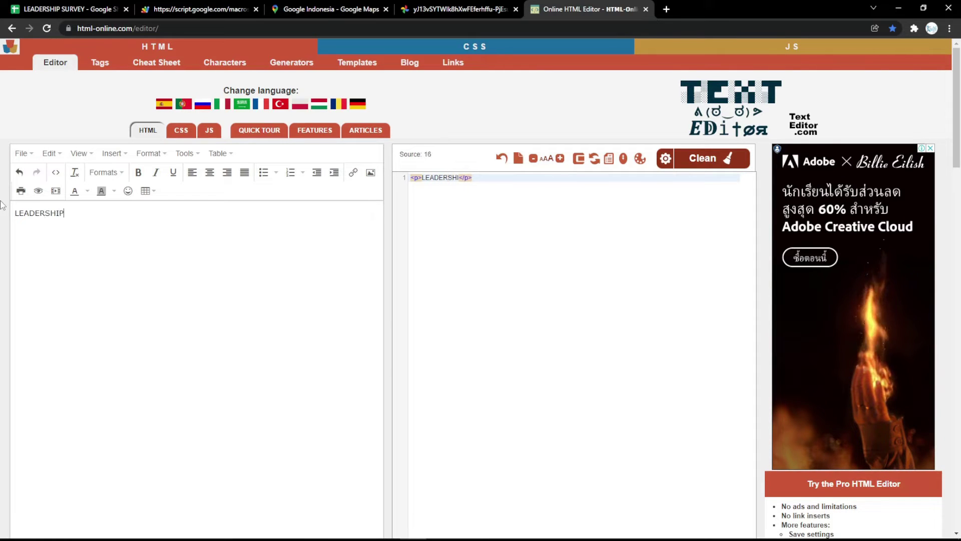
{"action": "type", "text": " SURVEY"}
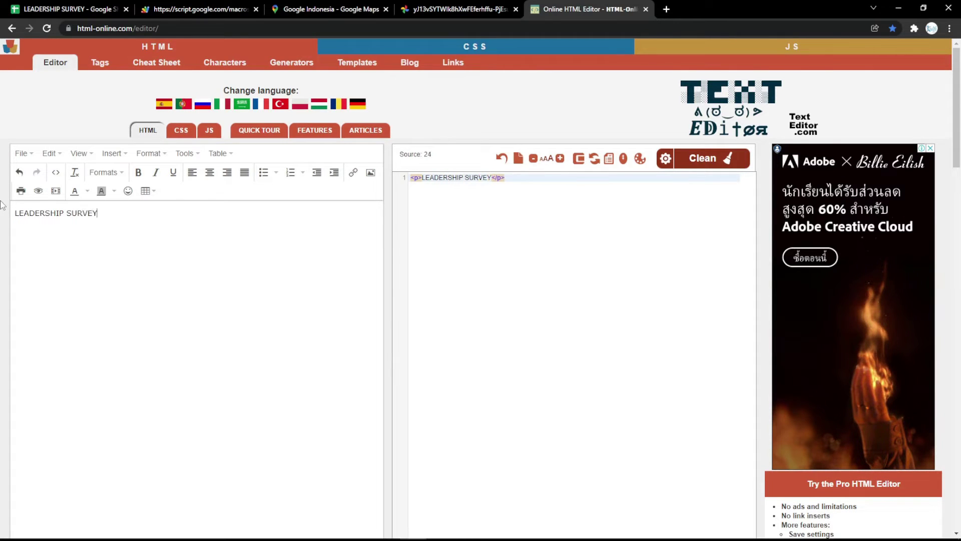
Format the LEADERSHIP SURVEY text as a centered, bold, italic, underlined Heading 1 in magenta (#ff00ff).
{"action": "key", "text": "ctrl+a"}
{"action": "left_click", "coordinate": [210, 172]}
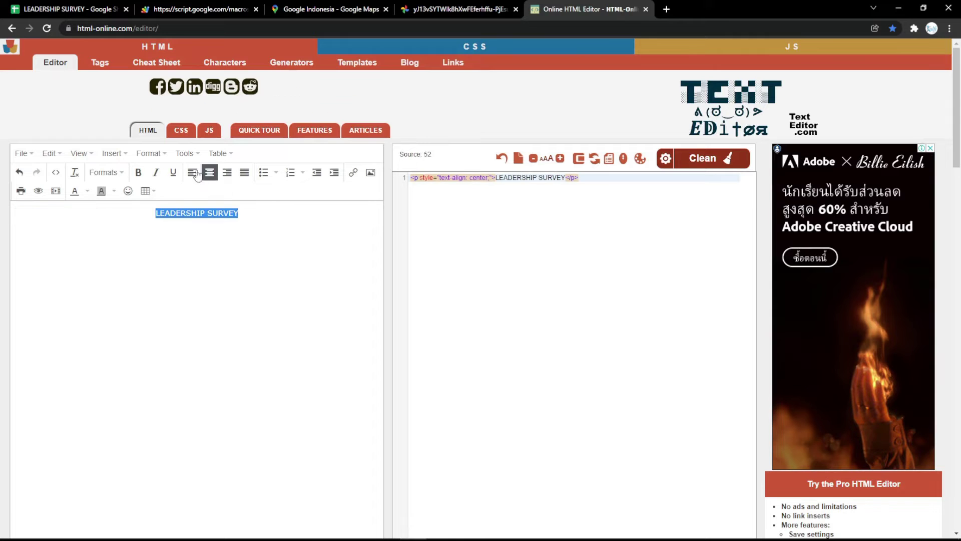
{"action": "left_click", "coordinate": [138, 173]}
{"action": "left_click", "coordinate": [156, 172]}
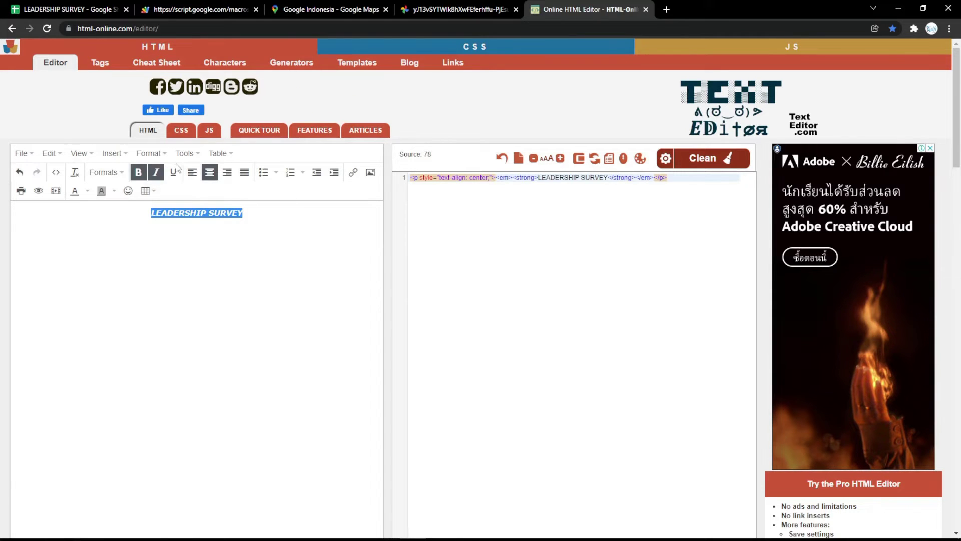
{"action": "left_click", "coordinate": [173, 174]}
{"action": "left_click", "coordinate": [104, 172]}
{"action": "left_click", "coordinate": [102, 194]}
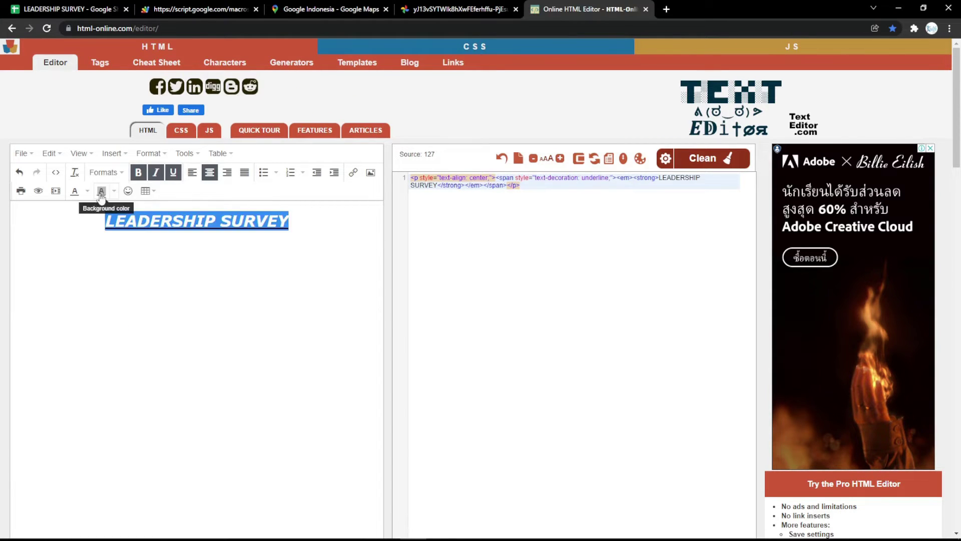
{"action": "left_click", "coordinate": [87, 191]}
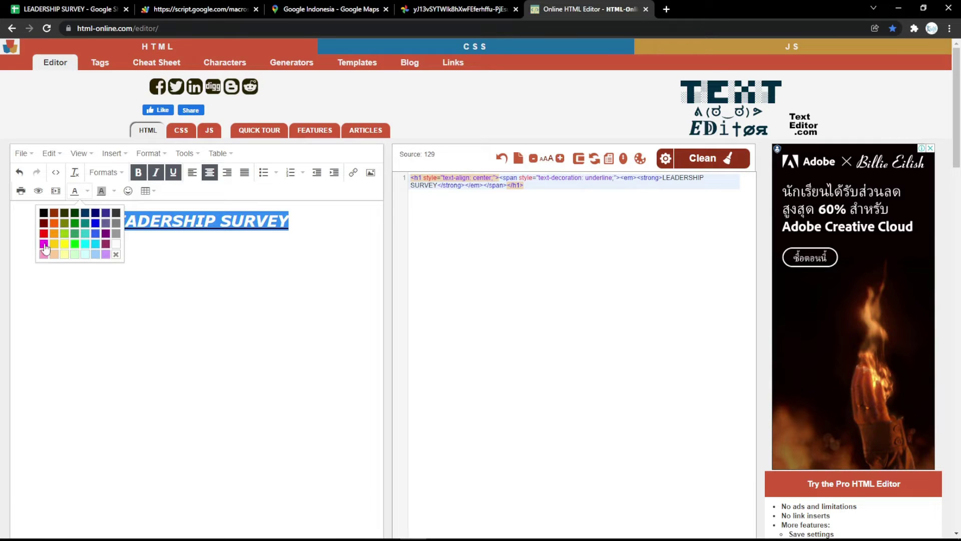
{"action": "left_click", "coordinate": [44, 245]}
{"action": "left_click", "coordinate": [244, 245]}
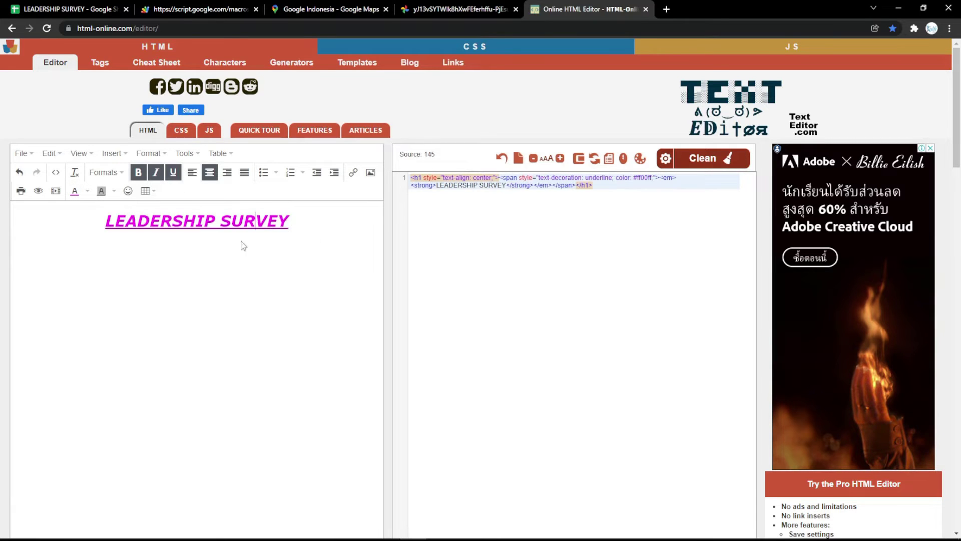
Copy the generated LEADERSHIP SURVEY HTML, replace the Form Title content with it in the Settings sheet, and return to the web form.
{"action": "left_click_drag", "start_coordinate": [601, 187], "coordinate": [412, 145]}
{"action": "key", "text": "ctrl+c"}
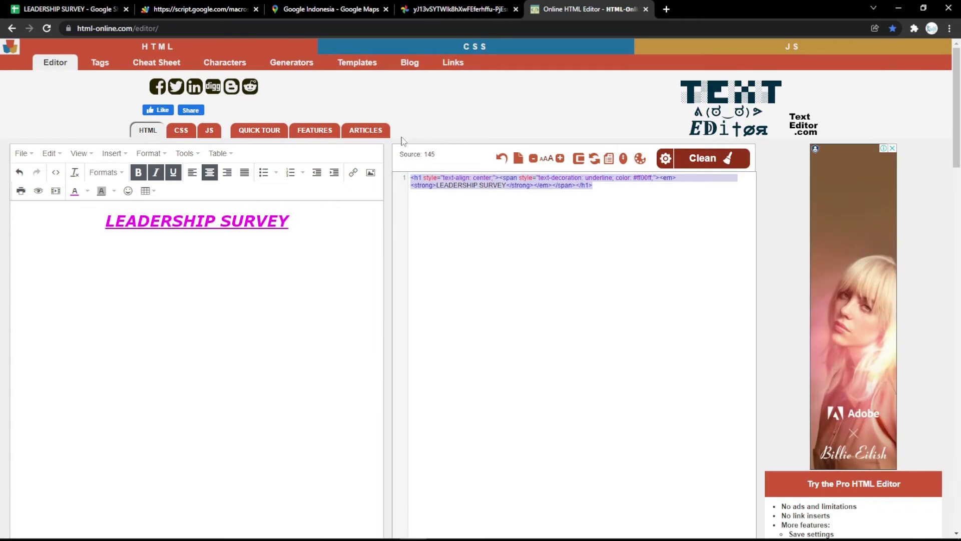
{"action": "left_click", "coordinate": [67, 9]}
{"action": "left_click", "coordinate": [235, 288]}
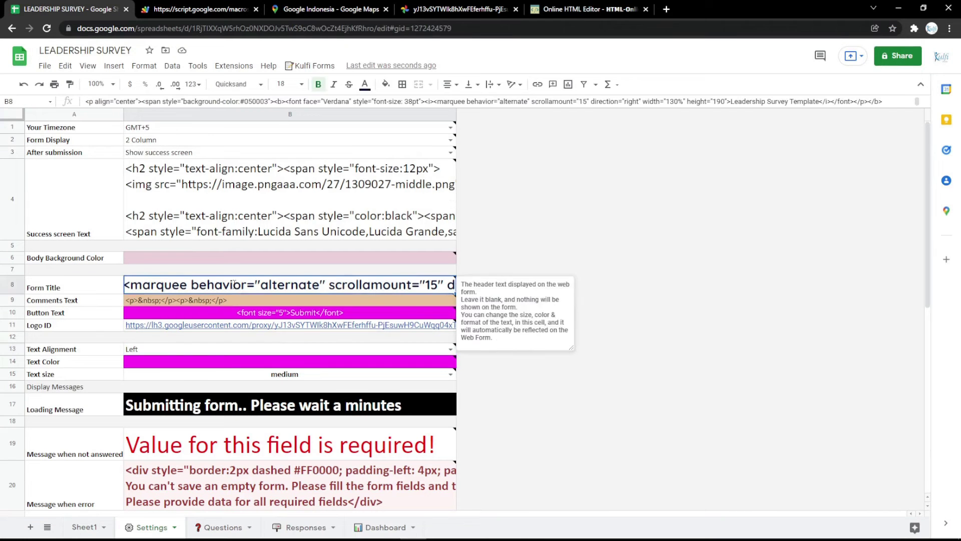
{"action": "double_click", "coordinate": [235, 288]}
{"action": "key", "text": "ctrl+a"}
{"action": "key", "text": "ctrl+v"}
{"action": "left_click", "coordinate": [284, 258]}
{"action": "key", "text": "ctrl+Tab"}
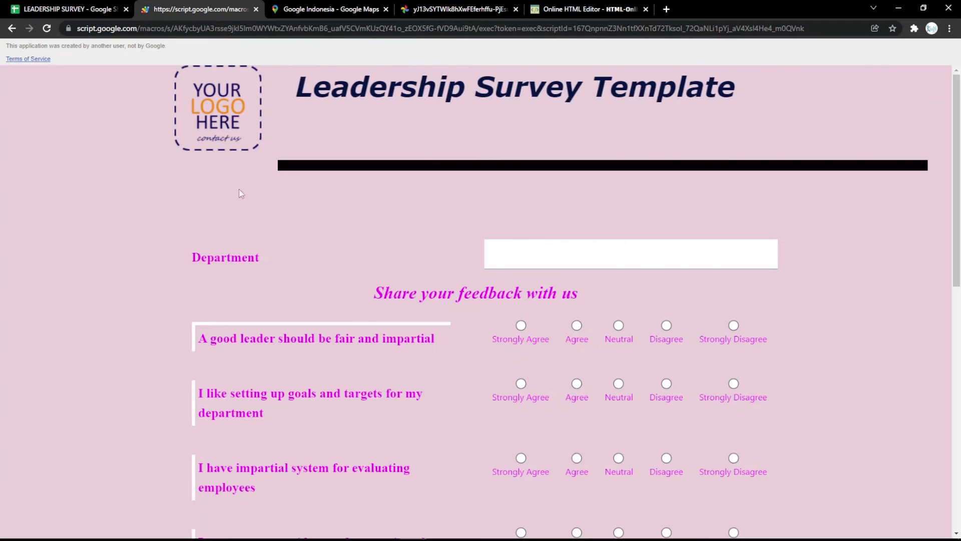
Reload the web form to check the new title, and open the Responses sheet to inspect its header formula.
{"action": "key", "text": "F5"}
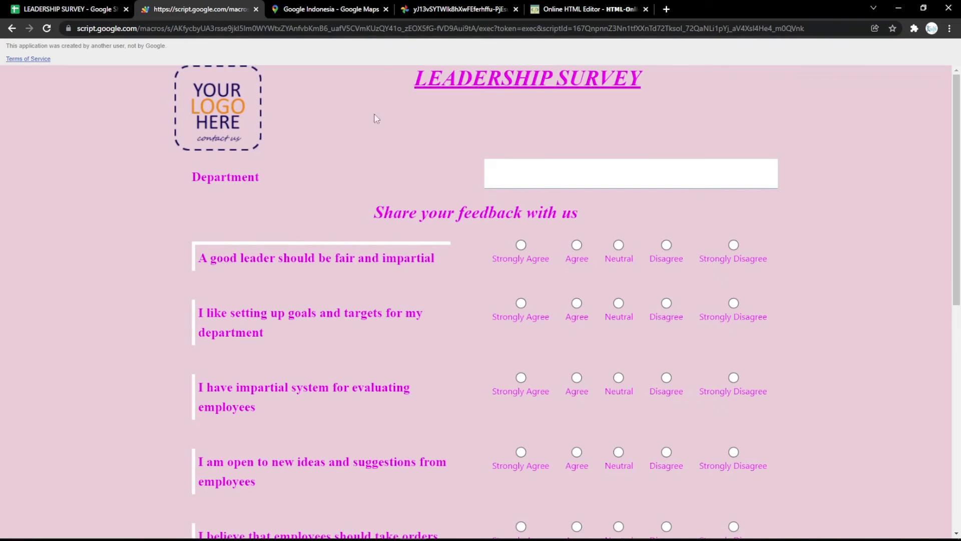
{"action": "left_click", "coordinate": [120, 6]}
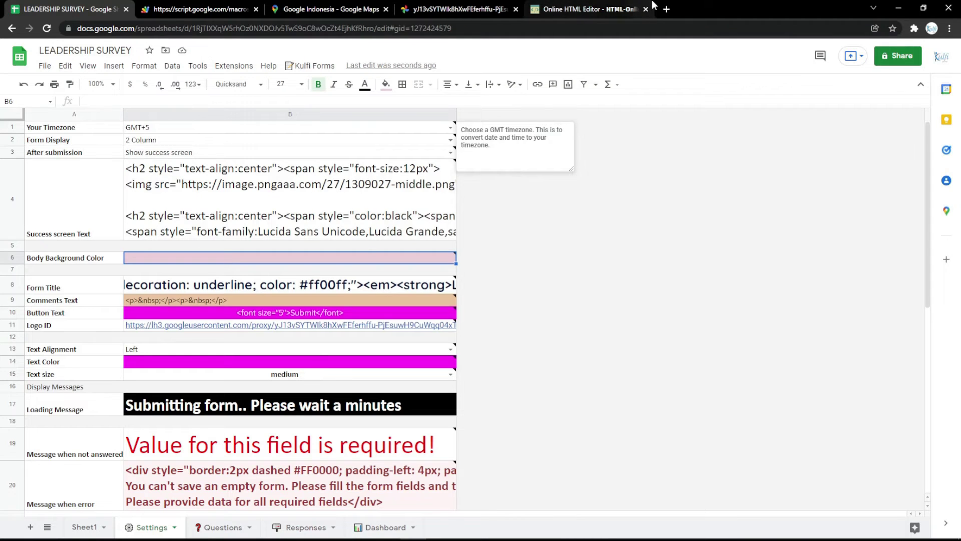
{"action": "left_click", "coordinate": [307, 527]}
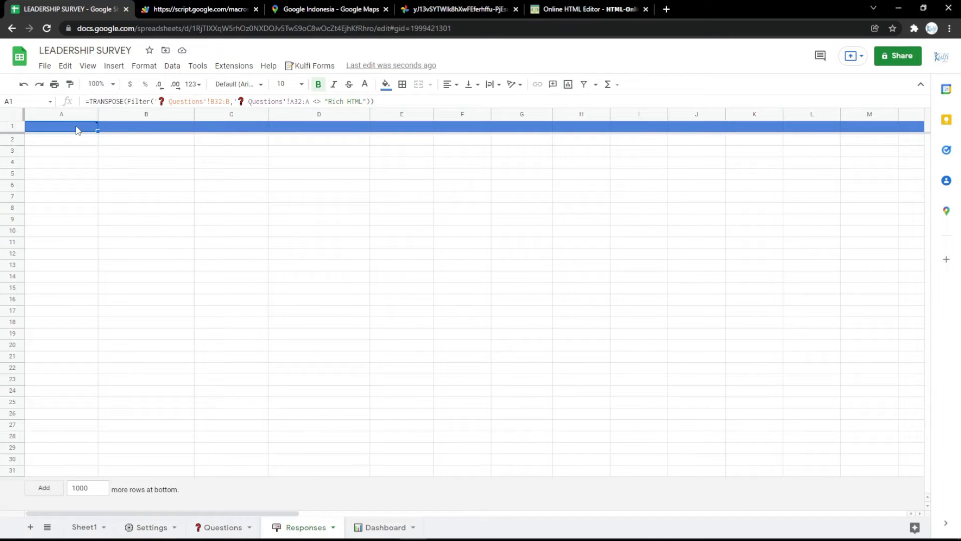
{"action": "mouse_move", "coordinate": [78, 126]}
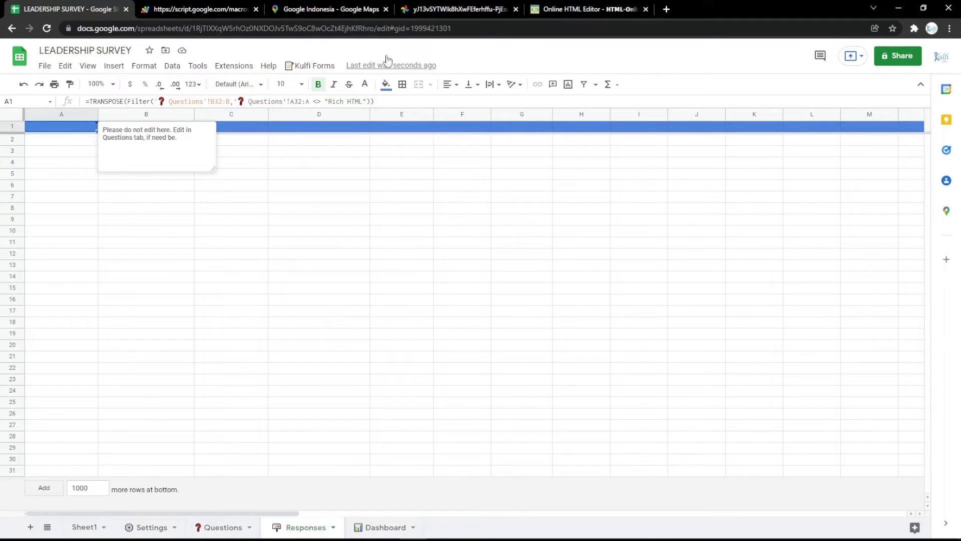
Copy the TRANSPOSE formula from the RESPONSES note in Google Keep and replace the formula in cell A1 of the Responses sheet with it.
{"action": "left_click", "coordinate": [666, 9]}
{"action": "left_click", "coordinate": [135, 49]}
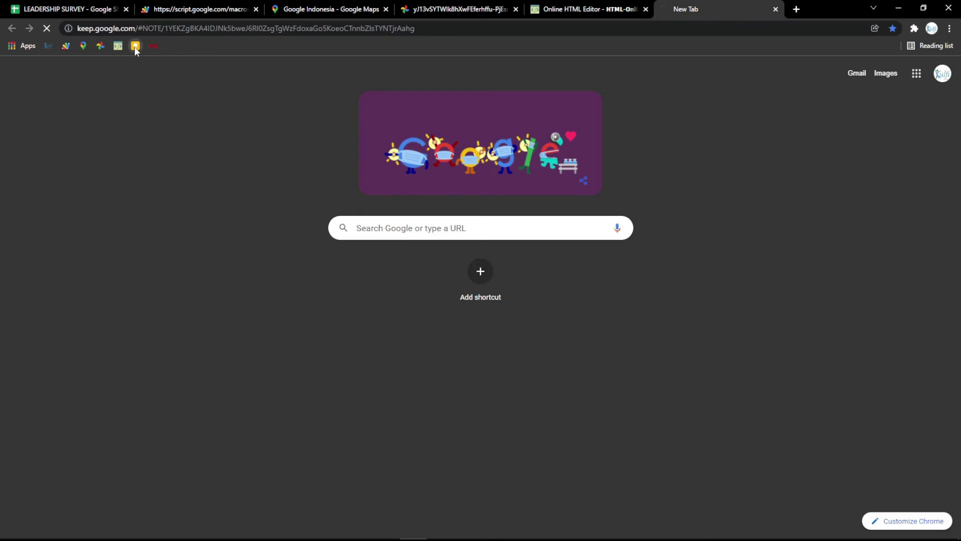
{"action": "key", "text": "ctrl+a"}
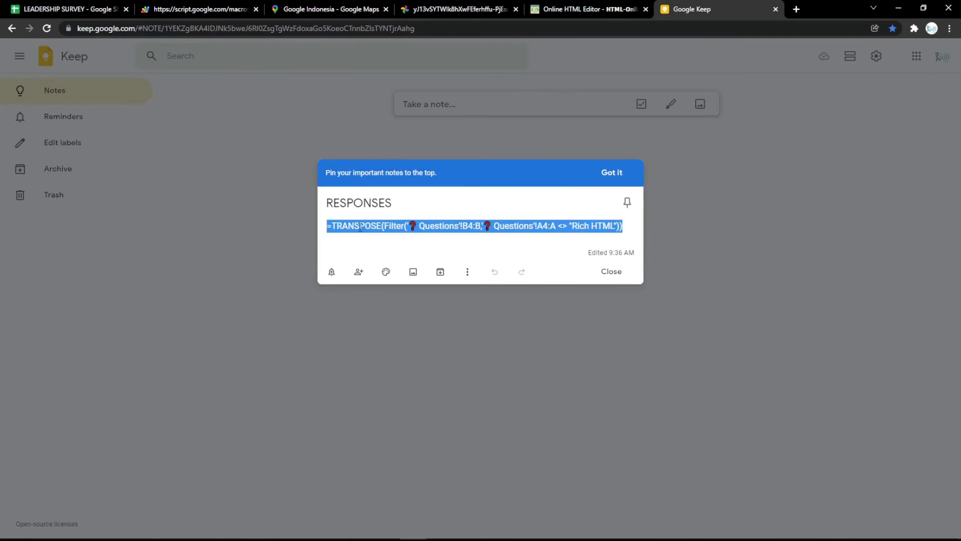
{"action": "type", "text": "<h1 style=\"text-align: center;\"><span style=\"text-decoration: underline; color: #ff00ff;\"><em><strong>LEADERSHIP SURVEY</strong></em></span></h1>"}
{"action": "key", "text": "ctrl+z"}
{"action": "left_click", "coordinate": [70, 9]}
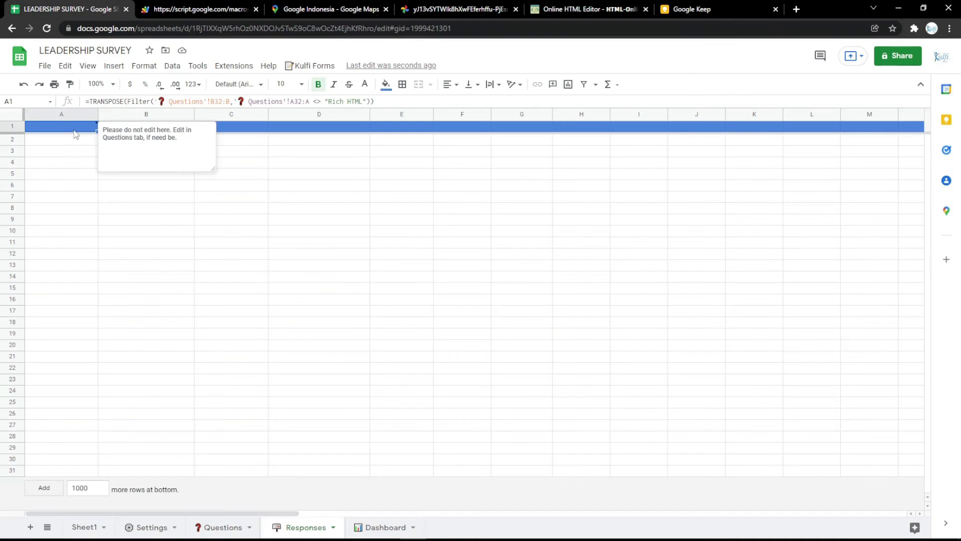
{"action": "double_click", "coordinate": [74, 130]}
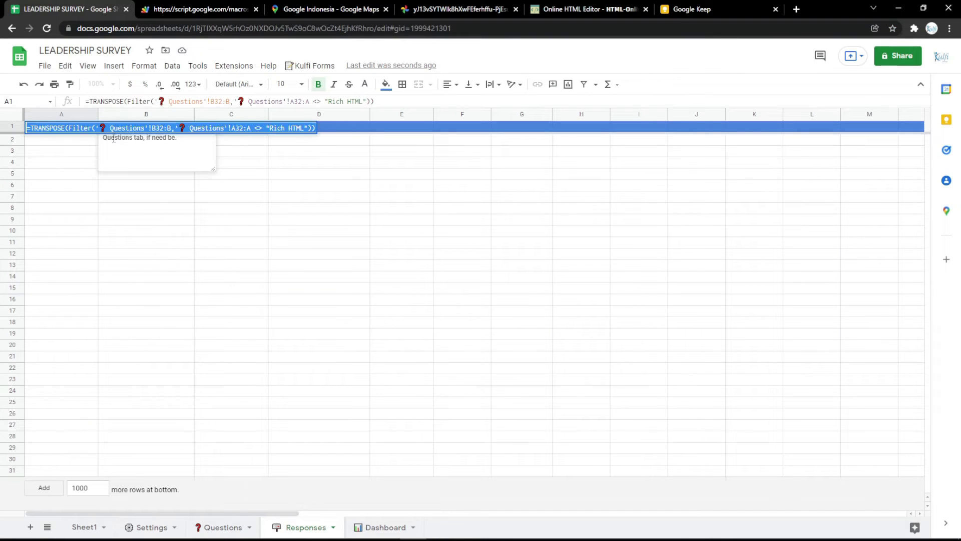
{"action": "left_click", "coordinate": [69, 163]}
Check the Department question's row in the Questions sheet, and change the Responses A1 formula ranges to B3:B and A3:A.
{"action": "left_click", "coordinate": [220, 527]}
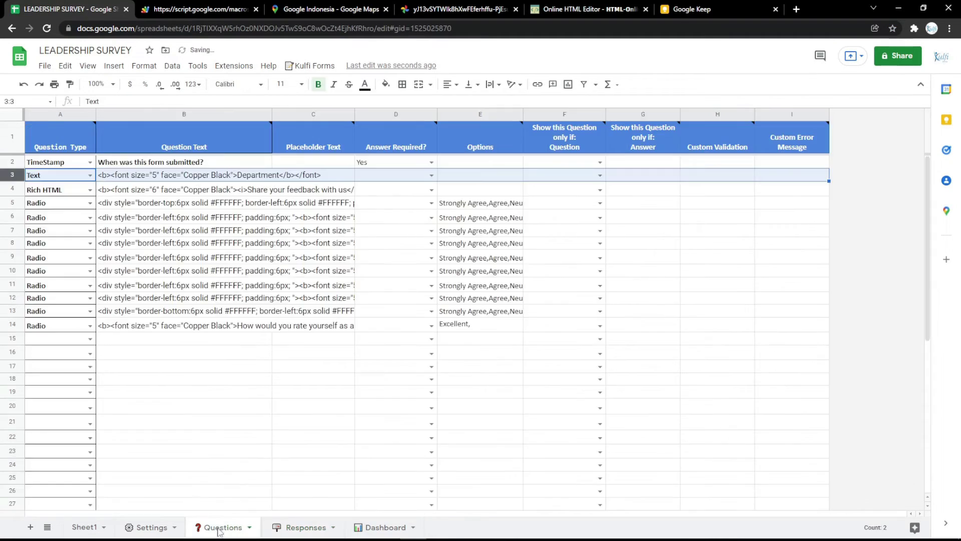
{"action": "left_click", "coordinate": [171, 179]}
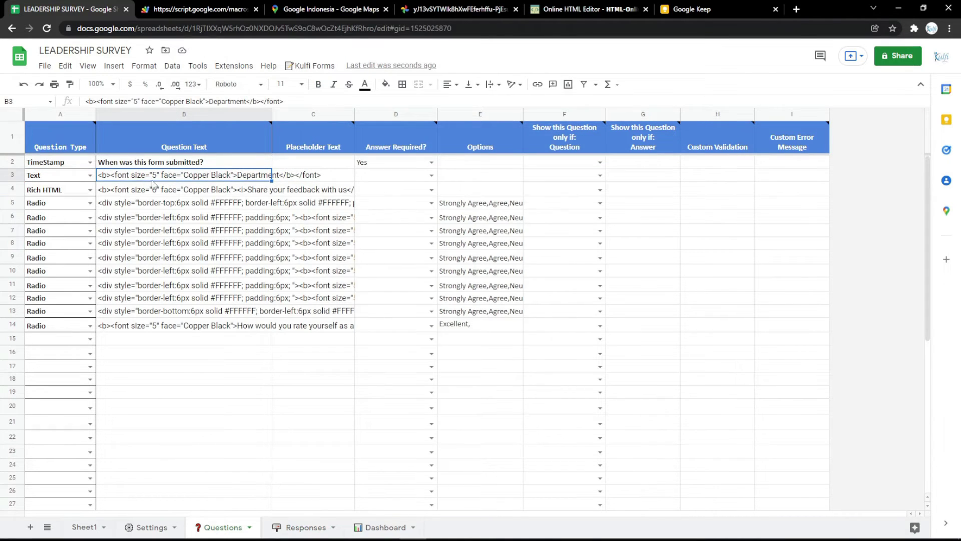
{"action": "left_click", "coordinate": [305, 527]}
{"action": "left_click", "coordinate": [69, 129]}
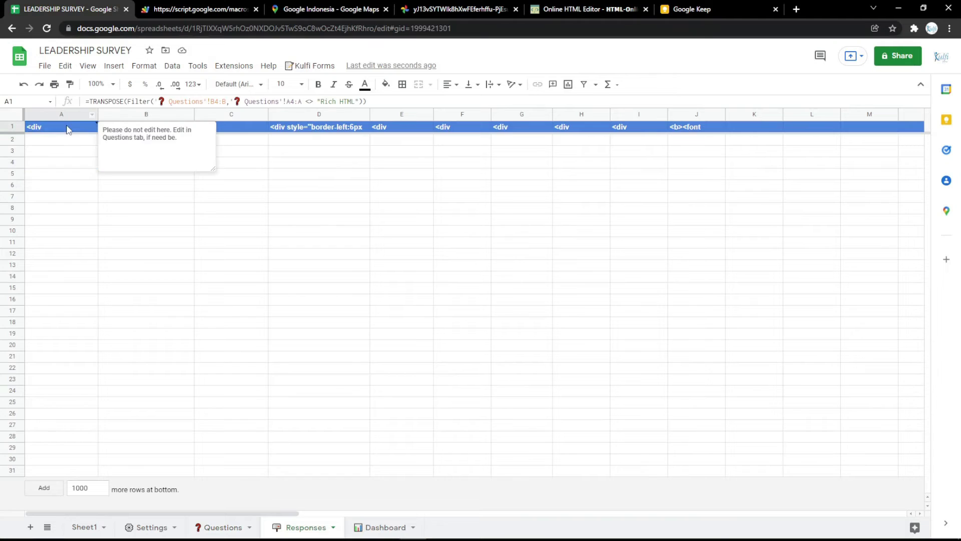
{"action": "double_click", "coordinate": [141, 128]}
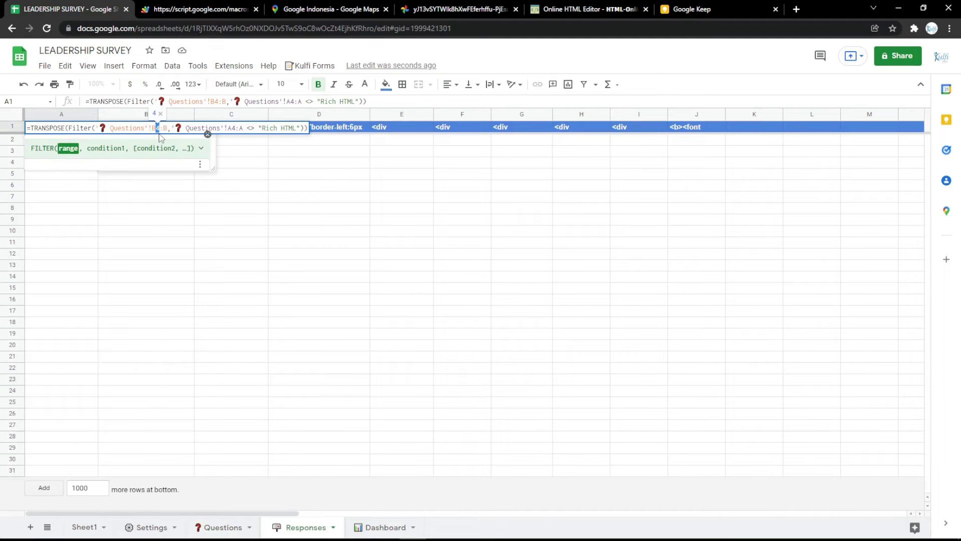
{"action": "type", "text": "3"}
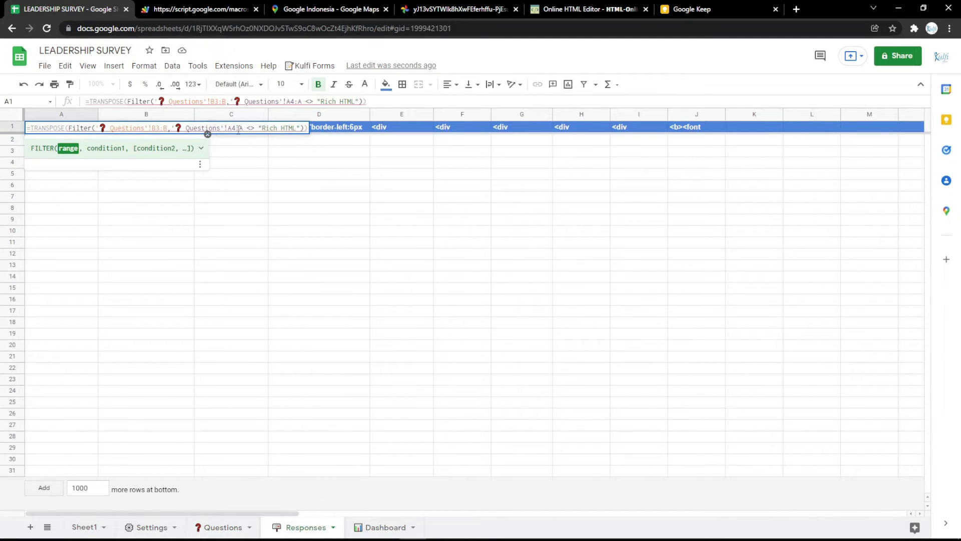
{"action": "left_click_drag", "start_coordinate": [235, 128], "coordinate": [231, 128]}
{"action": "type", "text": "3"}
{"action": "left_click", "coordinate": [235, 165]}
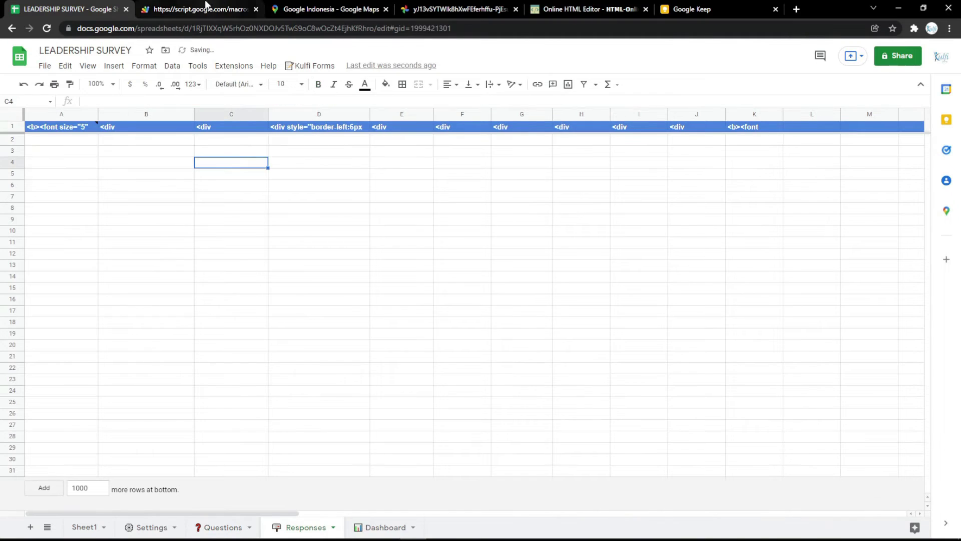
Fill in the web form with Department "Office", an answer for each statement and the leader rating Excellent, and submit it.
{"action": "left_click", "coordinate": [203, 9]}
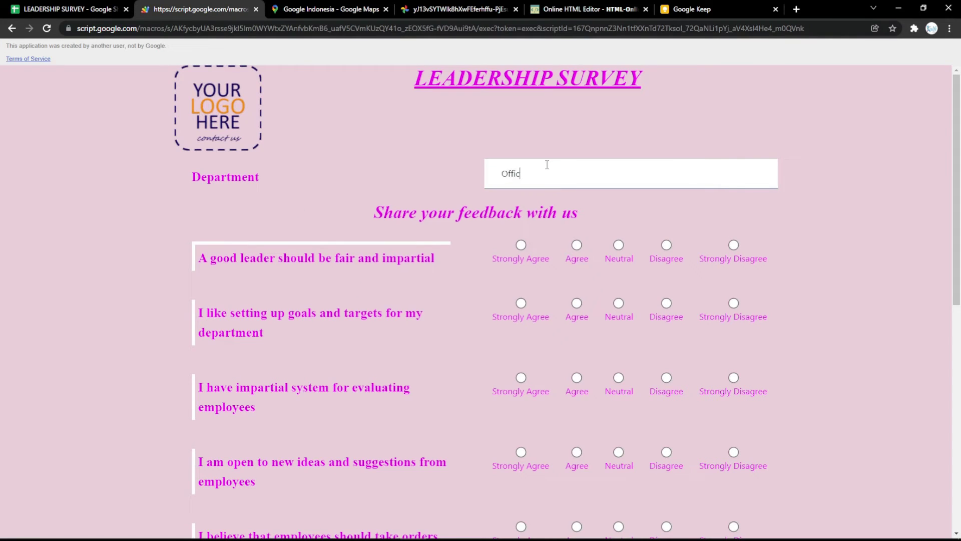
{"action": "left_click", "coordinate": [576, 246]}
{"action": "scroll", "coordinate": [540, 382], "scroll_direction": "down", "scroll_amount": 8}
{"action": "left_click", "coordinate": [509, 447]}
{"action": "scroll", "coordinate": [512, 451], "scroll_direction": "down", "scroll_amount": 1}
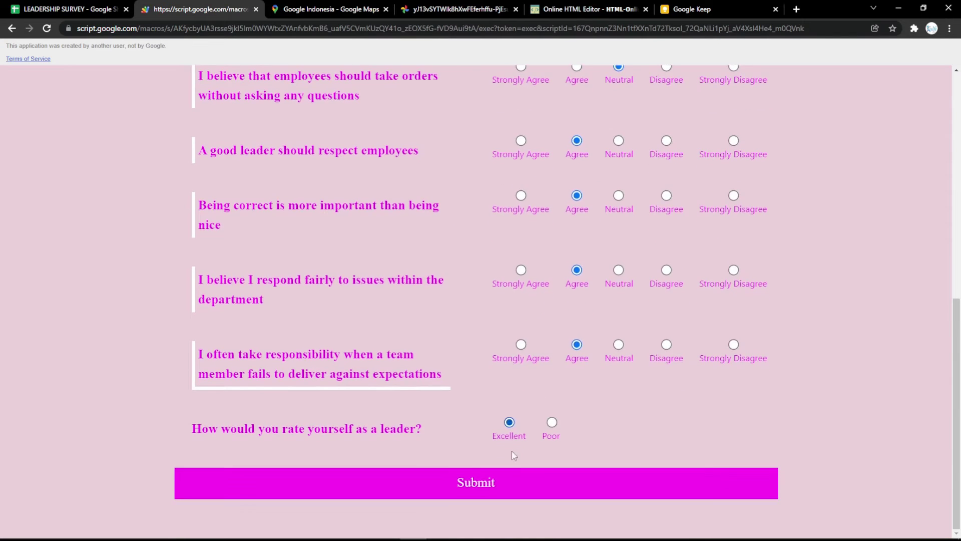
{"action": "left_click", "coordinate": [514, 473]}
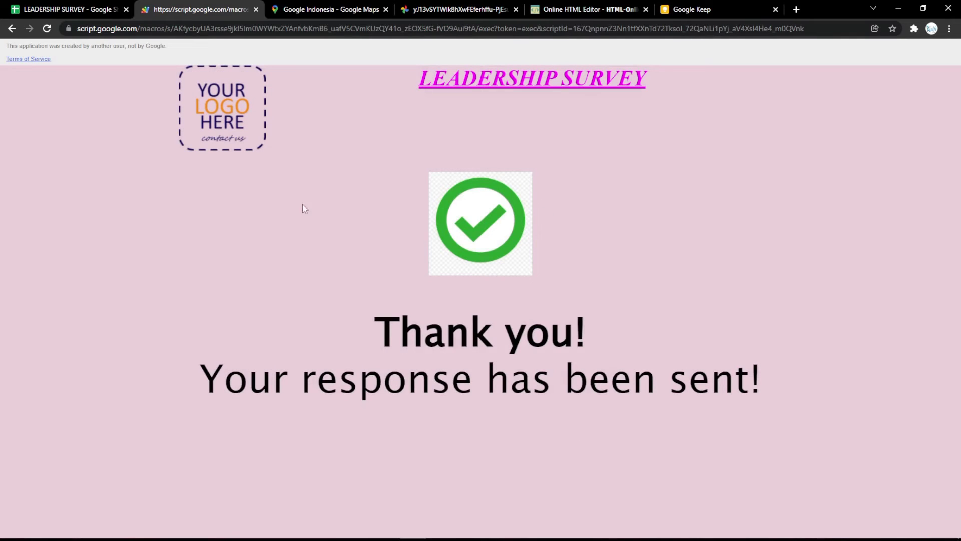
Check the submitted entry in the Responses sheet and look at the success screen on the web form.
{"action": "left_click", "coordinate": [65, 9]}
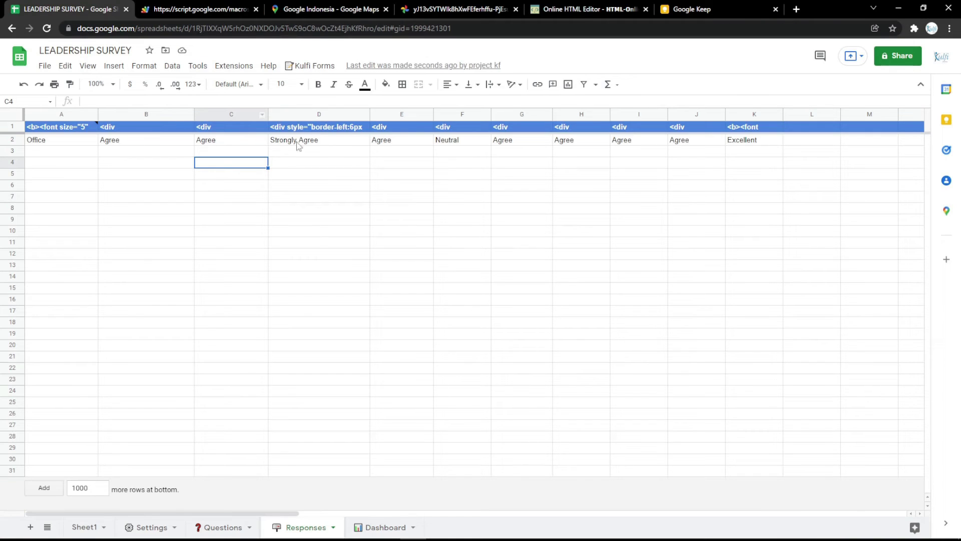
{"action": "left_click", "coordinate": [196, 5]}
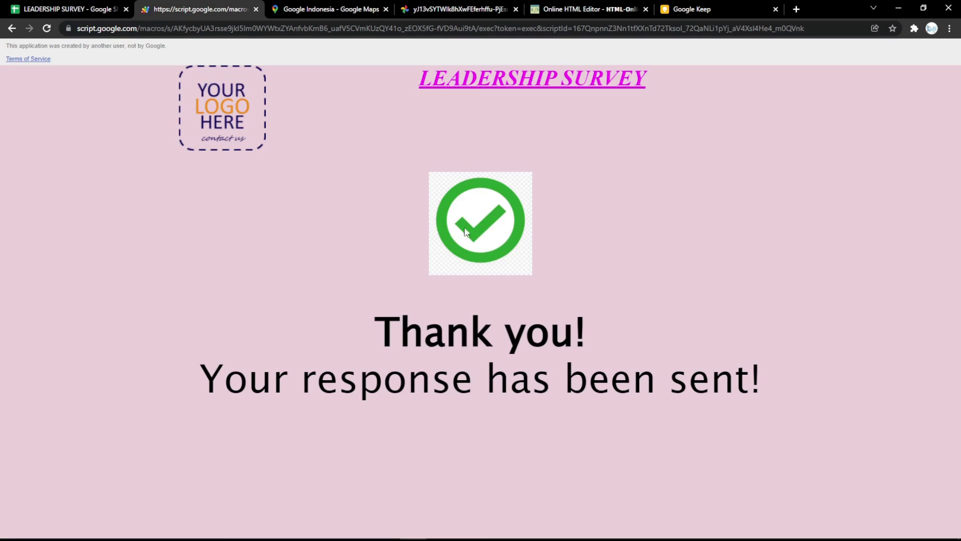
{"action": "left_click", "coordinate": [65, 9]}
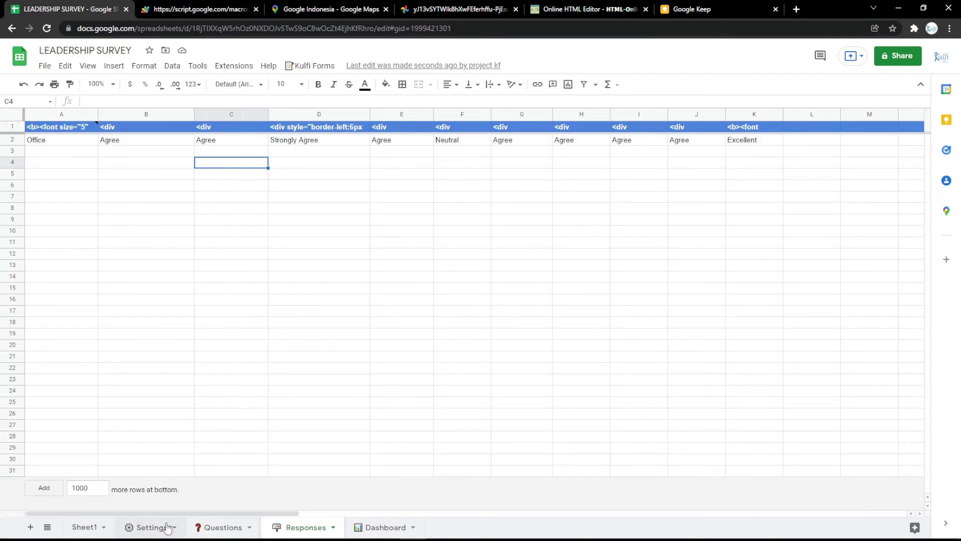
Select the Success screen Text in the Settings sheet, and copy the address of the bookmarked thank_you_PNG66.png image opened in a new browser tab.
{"action": "left_click", "coordinate": [152, 527]}
{"action": "left_click", "coordinate": [267, 207]}
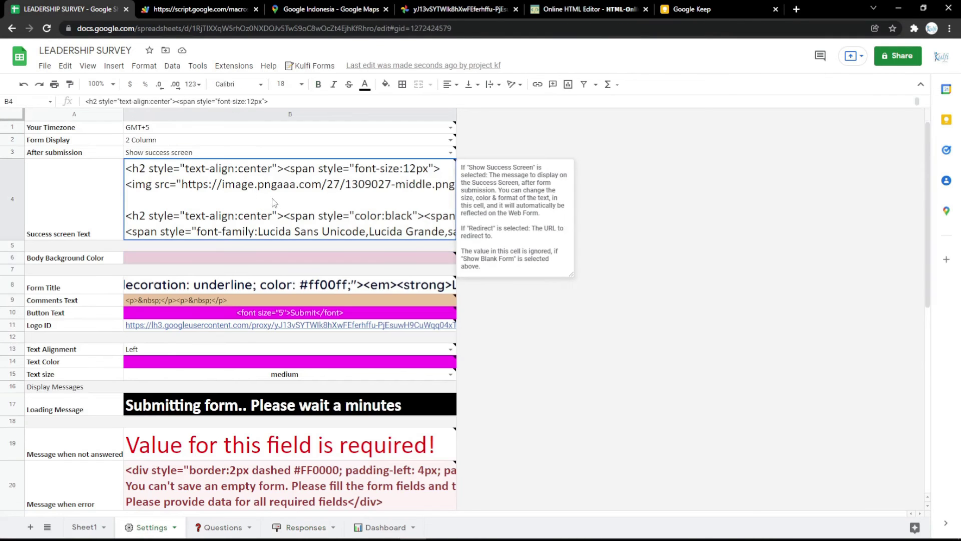
{"action": "left_click", "coordinate": [797, 9]}
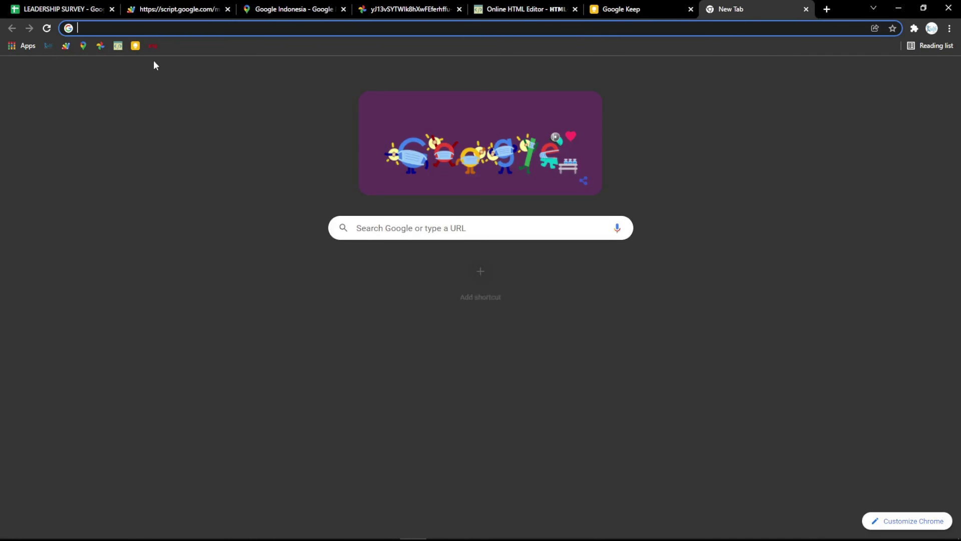
{"action": "left_click", "coordinate": [152, 46]}
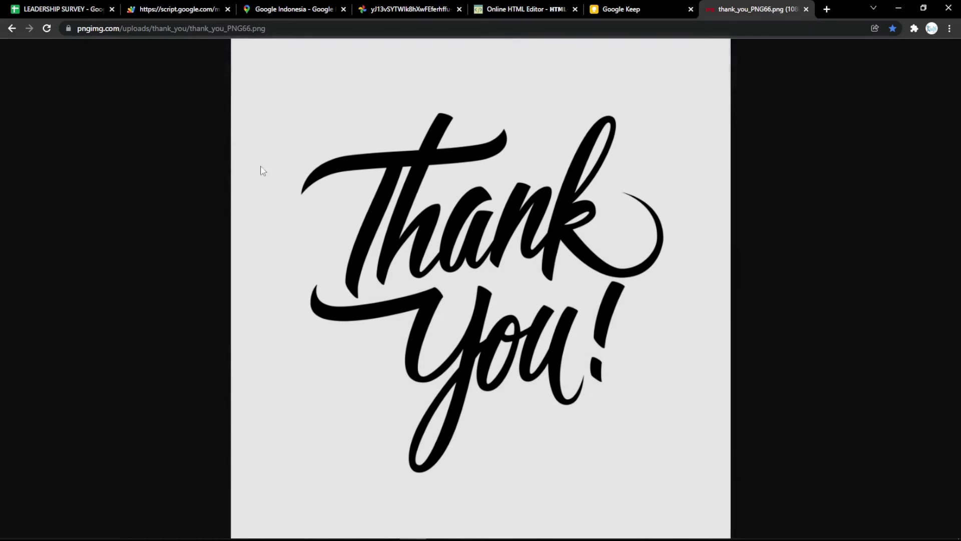
{"action": "left_click", "coordinate": [309, 42]}
{"action": "left_click", "coordinate": [308, 29]}
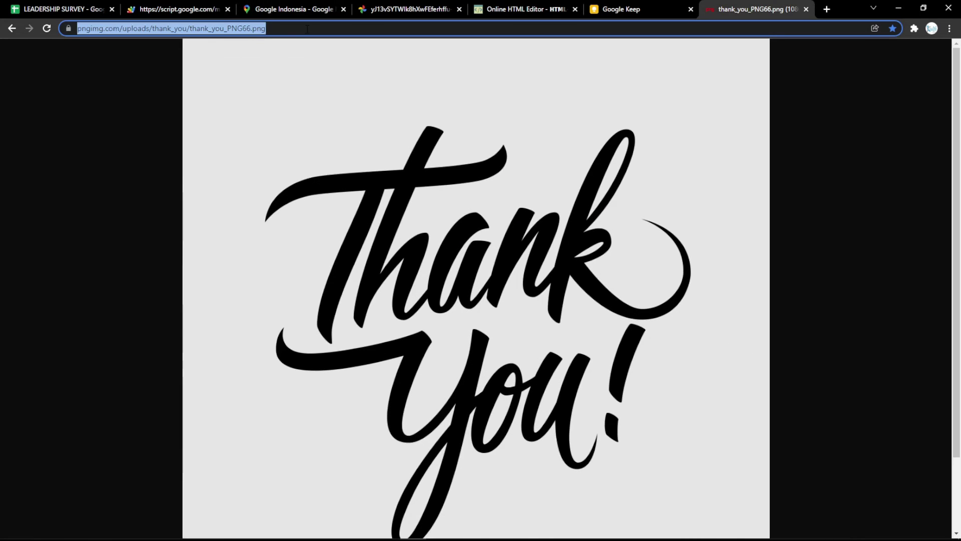
{"action": "left_click", "coordinate": [352, 100]}
{"action": "left_click", "coordinate": [346, 28]}
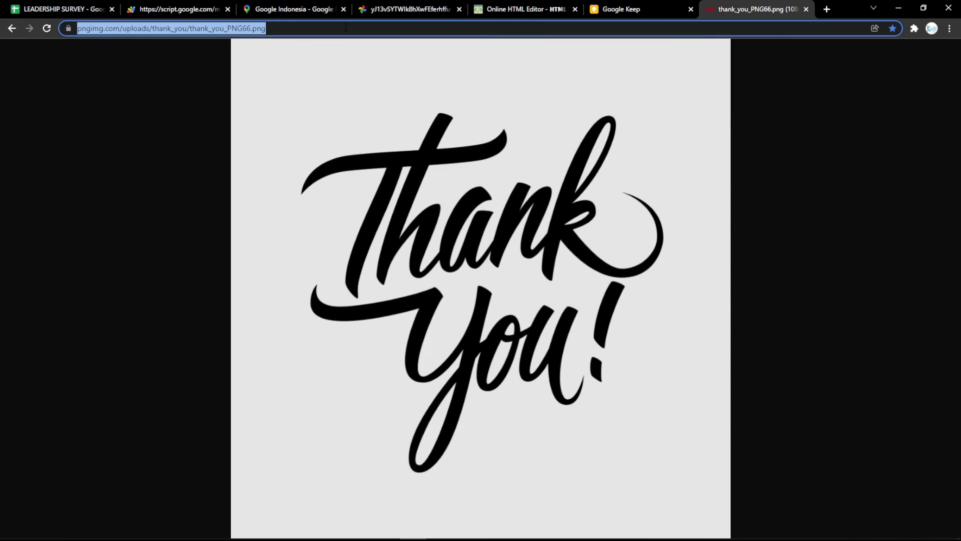
Replace the LEADERSHIP SURVEY heading in the HTML editor with the Thank You image and shrink it to about 464 by 464.
{"action": "left_click", "coordinate": [556, 8]}
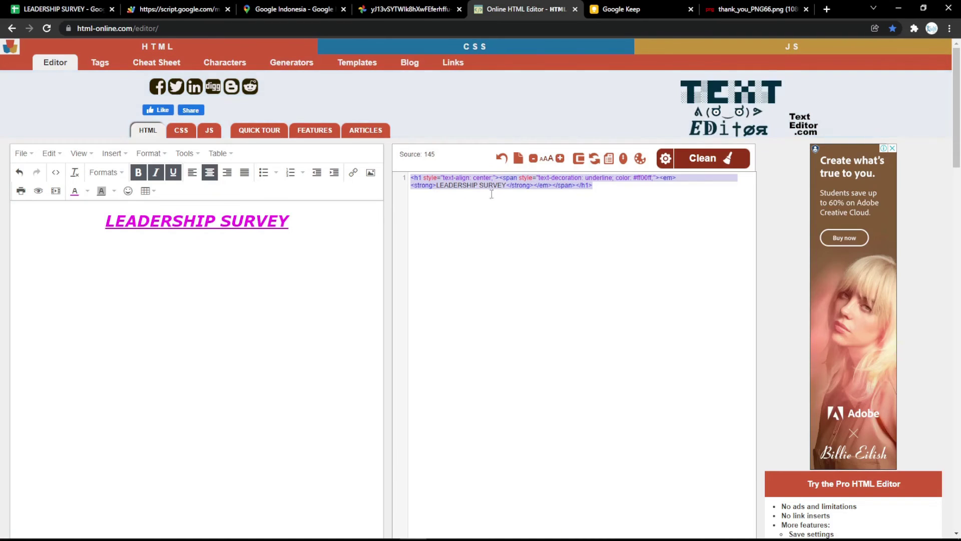
{"action": "left_click_drag", "start_coordinate": [308, 221], "coordinate": [47, 236]}
{"action": "key", "text": "BackSpace"}
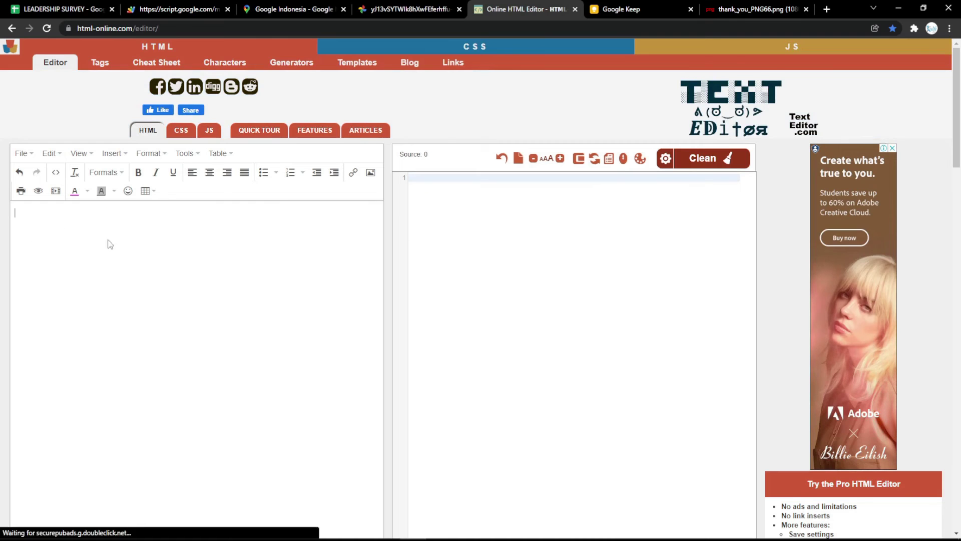
{"action": "key", "text": "ctrl+v"}
{"action": "left_click", "coordinate": [145, 266]}
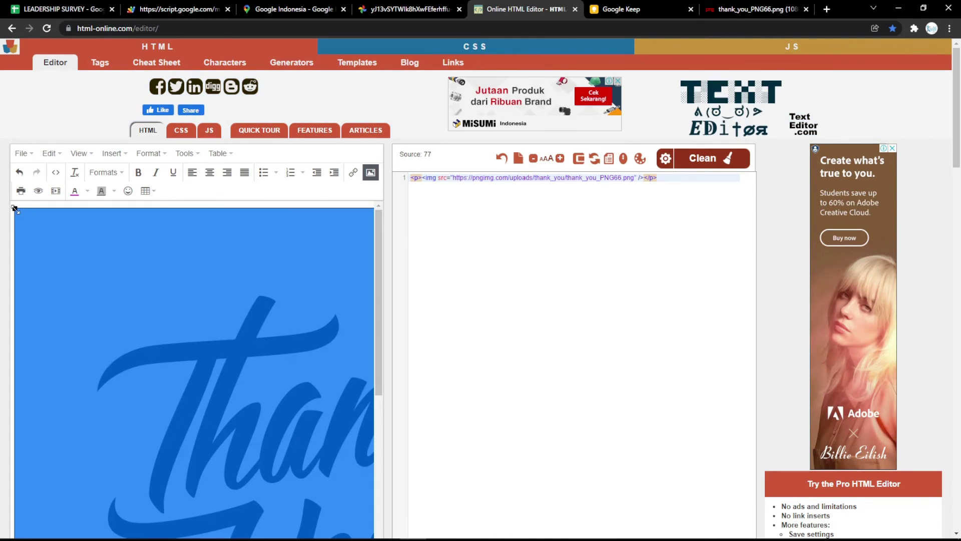
{"action": "left_click_drag", "start_coordinate": [286, 444], "coordinate": [286, 445]}
{"action": "left_click_drag", "start_coordinate": [15, 208], "coordinate": [85, 270]}
Set the Thank You image's width and height to 500 in the HTML source and copy the whole code.
{"action": "double_click", "coordinate": [667, 178]}
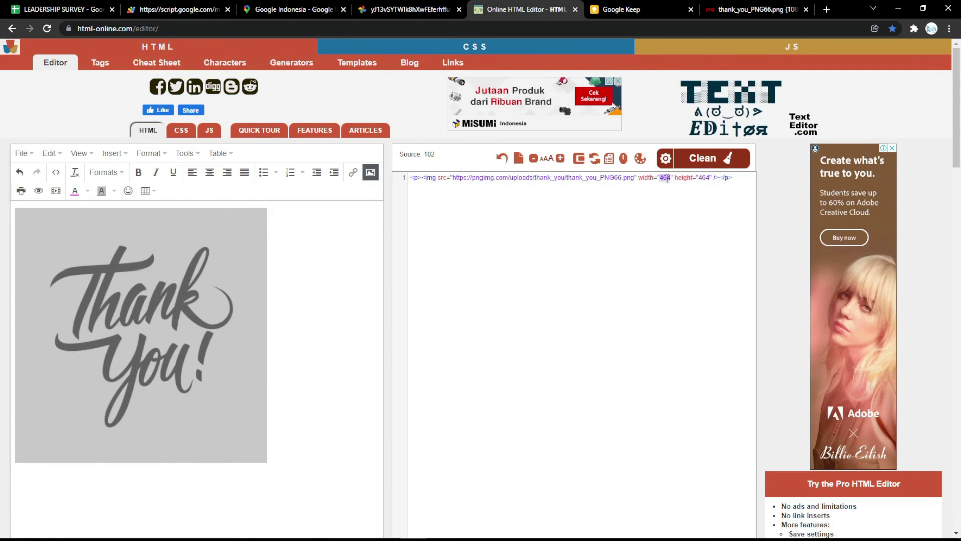
{"action": "type", "text": "500"}
{"action": "double_click", "coordinate": [704, 178]}
{"action": "type", "text": "500"}
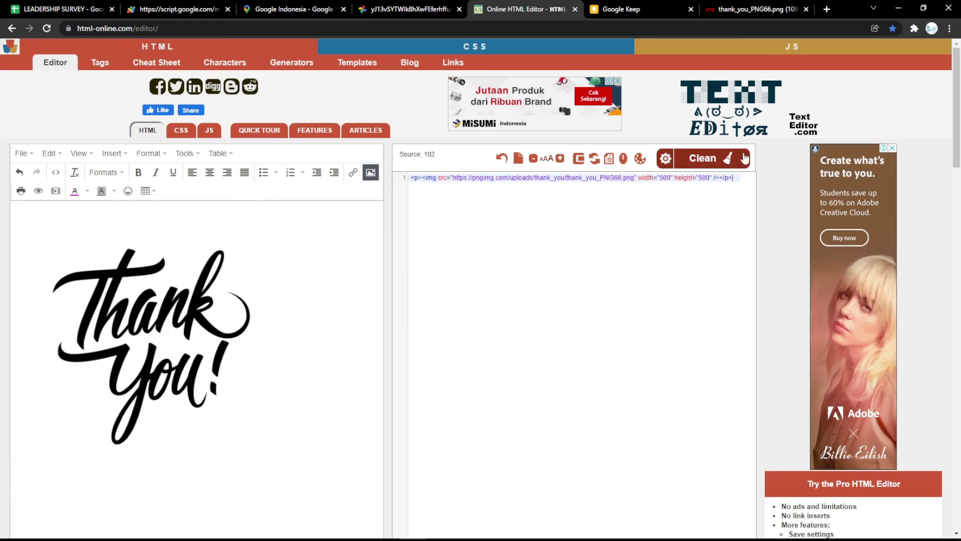
{"action": "key", "text": "ctrl+a"}
{"action": "key", "text": "ctrl+c"}
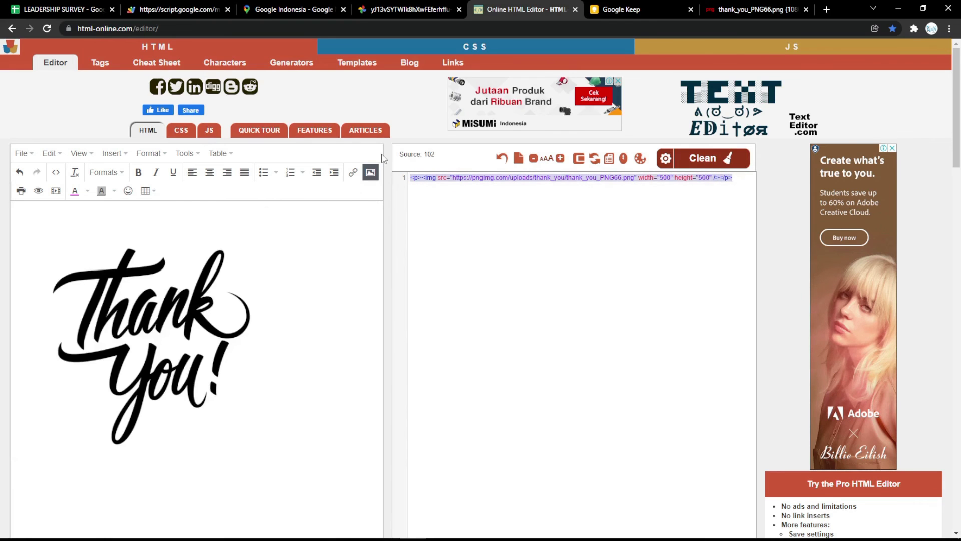
Replace the checkmark image tag in the Success screen Text with the copied Thank You image code, and reload the web form.
{"action": "left_click", "coordinate": [63, 9]}
{"action": "double_click", "coordinate": [149, 198]}
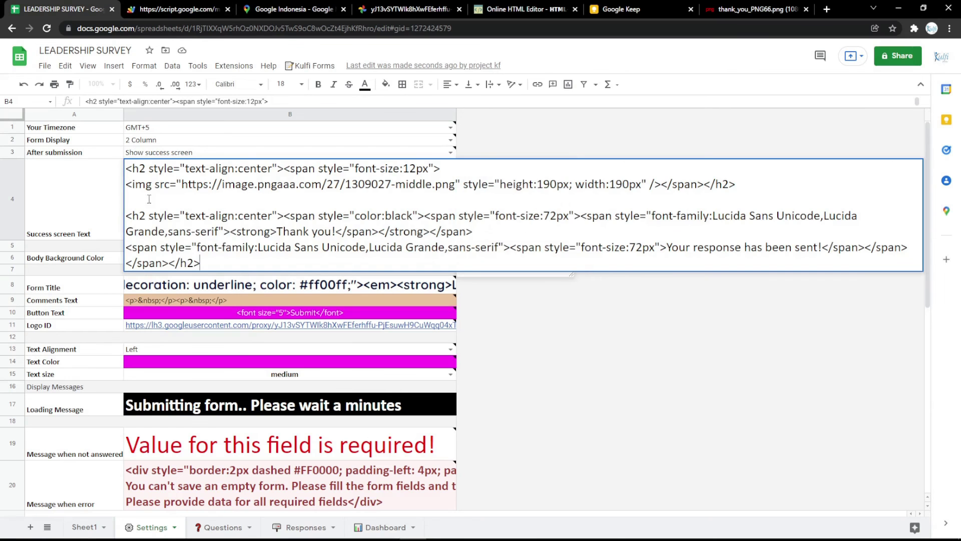
{"action": "left_click_drag", "start_coordinate": [129, 186], "coordinate": [660, 185]}
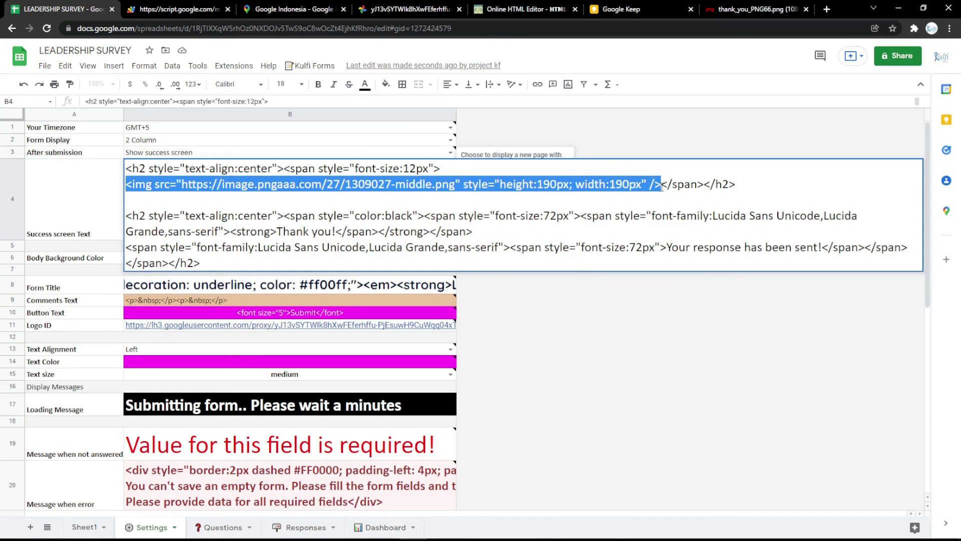
{"action": "key", "text": "ctrl+v"}
{"action": "left_click", "coordinate": [650, 312]}
{"action": "left_click", "coordinate": [180, 9]}
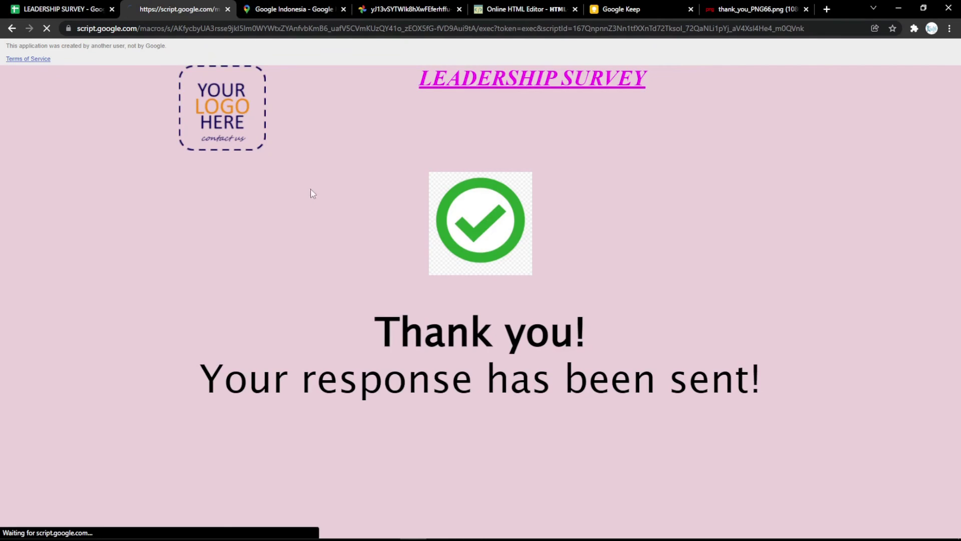